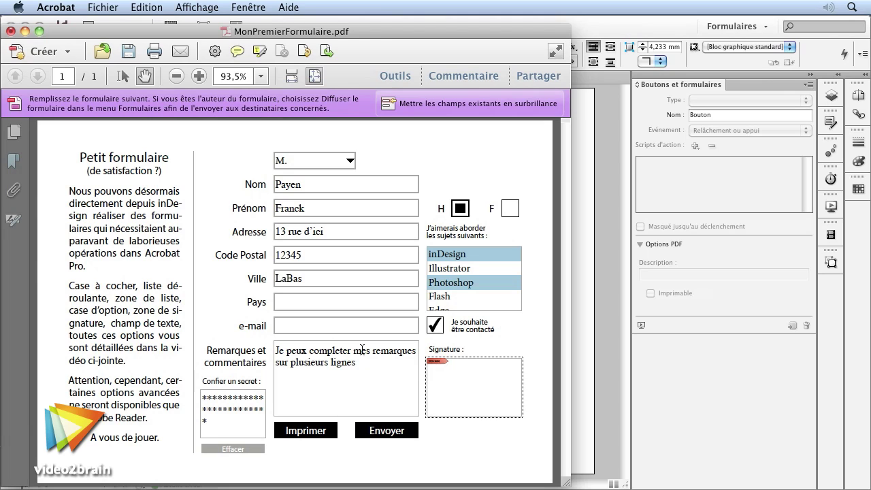
Step: Try printing the filled form in Acrobat, then send it through the desktop mail application
{"action": "left_click", "coordinate": [308, 430]}
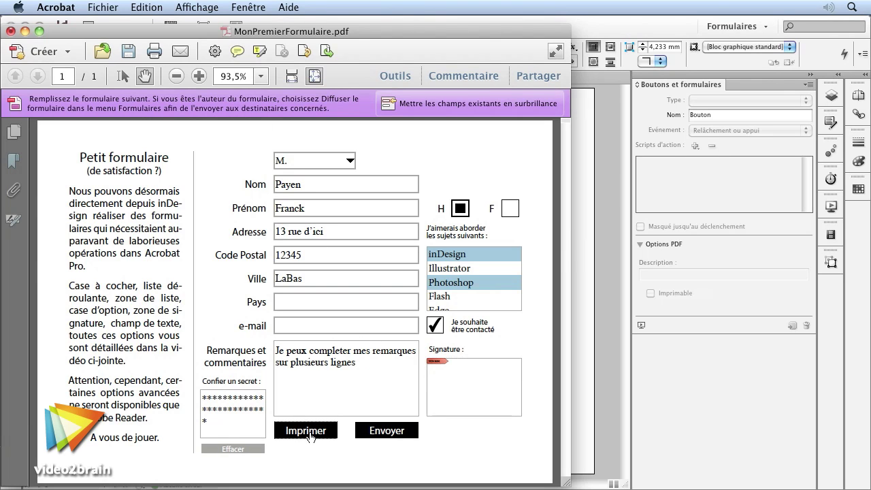
{"action": "left_click", "coordinate": [537, 211]}
{"action": "left_click", "coordinate": [393, 436]}
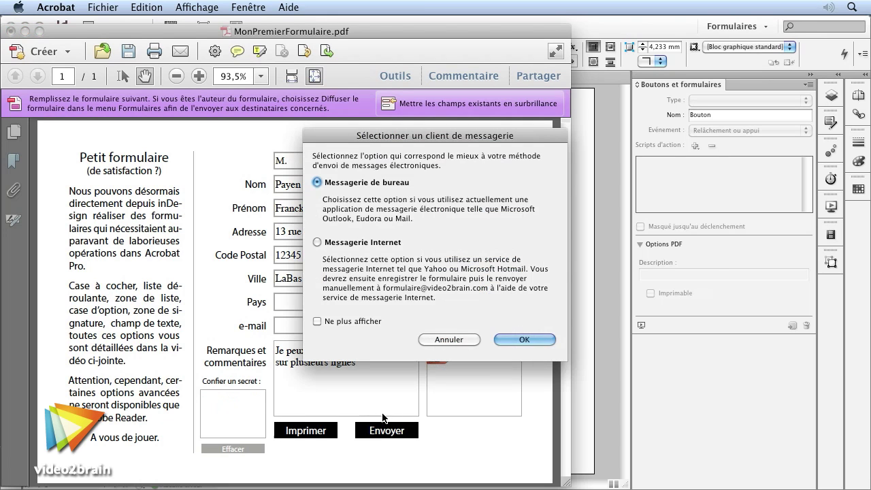
{"action": "left_click", "coordinate": [524, 341]}
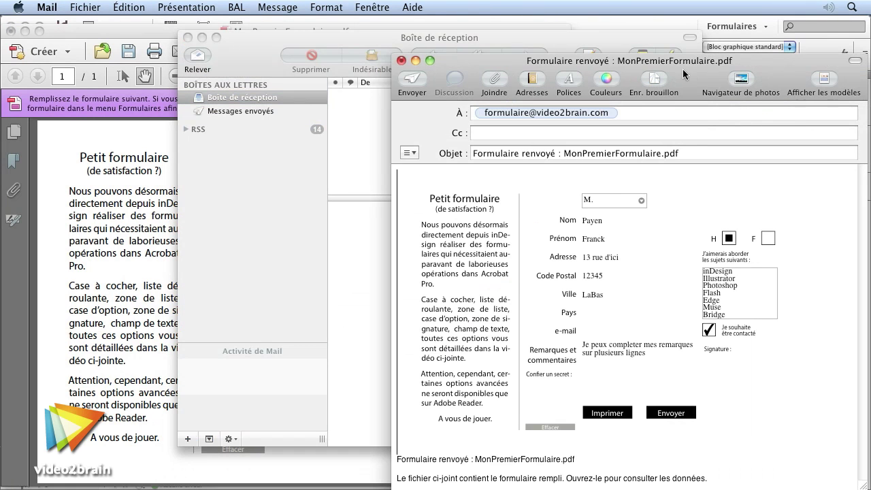
Step: Reposition the Mail draft, decline the unverified server, check the subject line, then return to InDesign
{"action": "left_click_drag", "start_coordinate": [679, 21], "coordinate": [510, 26]}
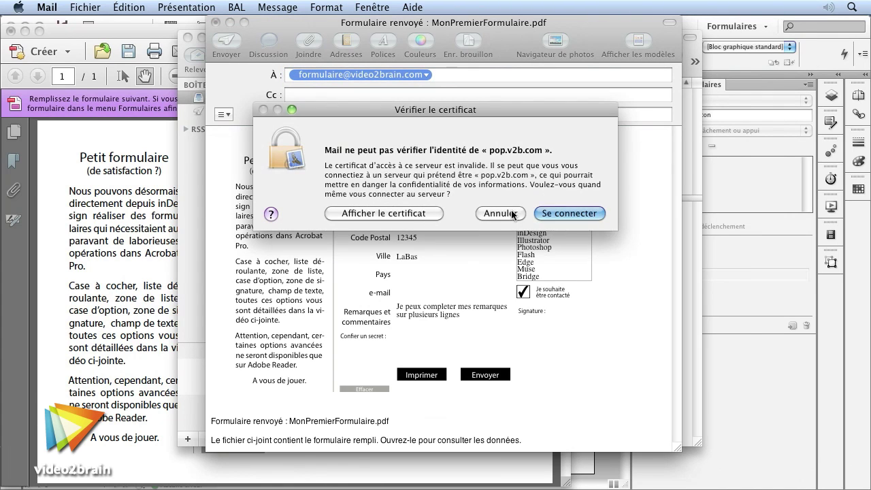
{"action": "left_click", "coordinate": [507, 214]}
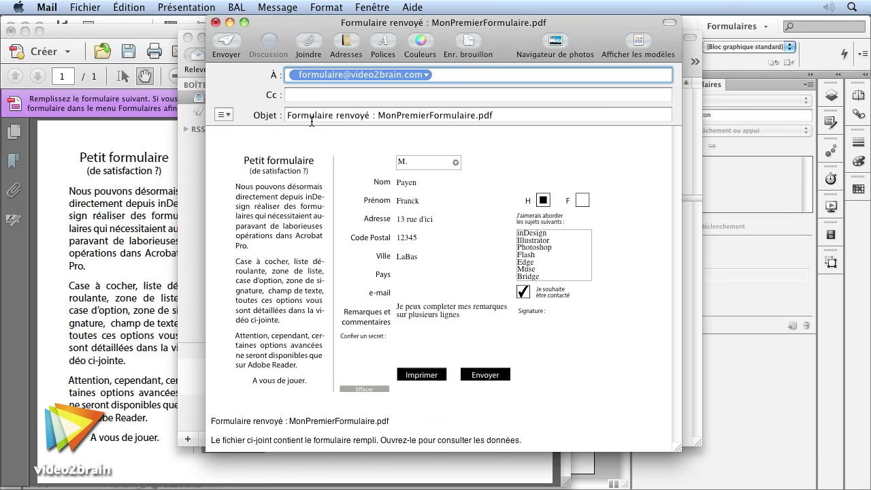
{"action": "left_click_drag", "start_coordinate": [379, 115], "coordinate": [555, 116]}
{"action": "key", "text": "super+a"}
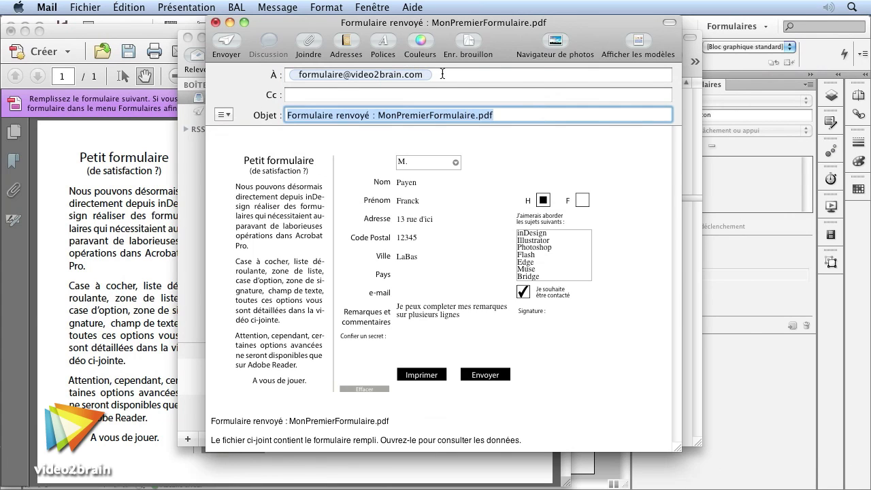
{"action": "left_click", "coordinate": [641, 173]}
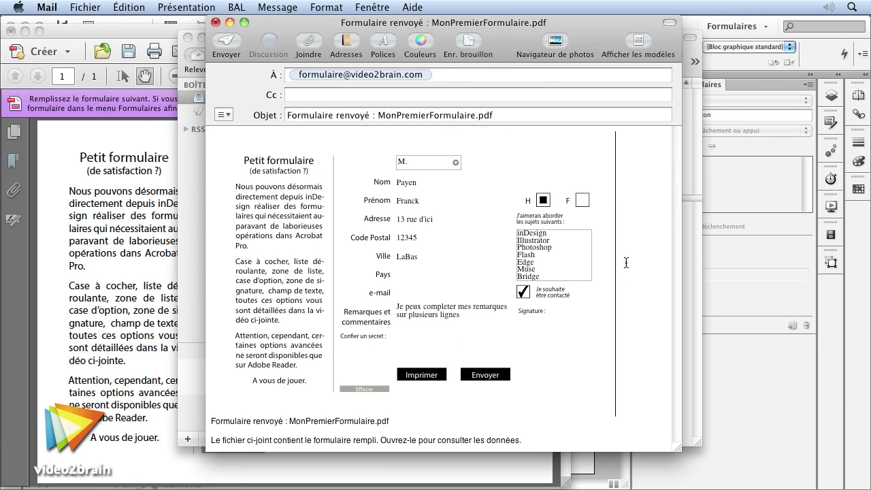
{"action": "left_click", "coordinate": [765, 359]}
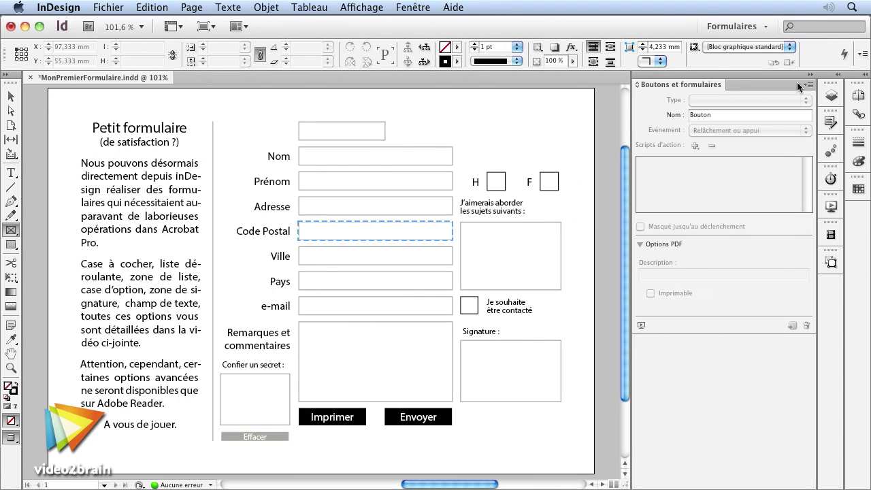
Step: Start a new print-mode document with A5 page size in landscape orientation
{"action": "key", "text": "super+n"}
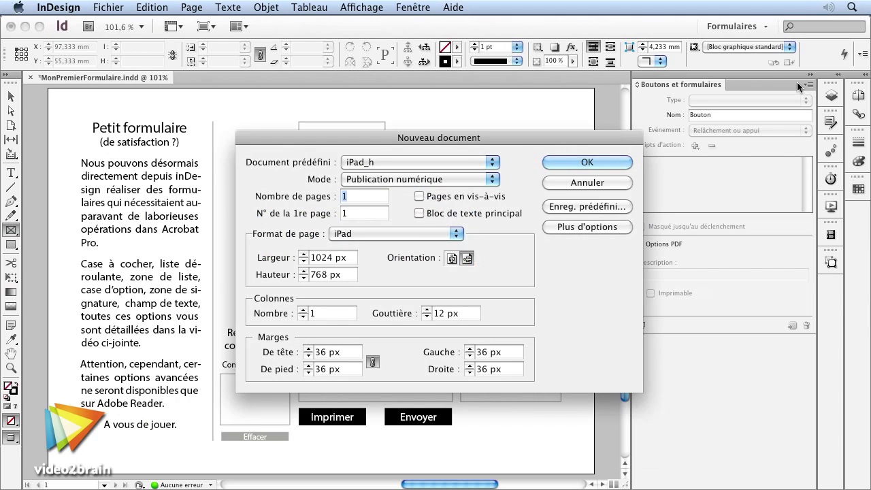
{"action": "left_click", "coordinate": [410, 161]}
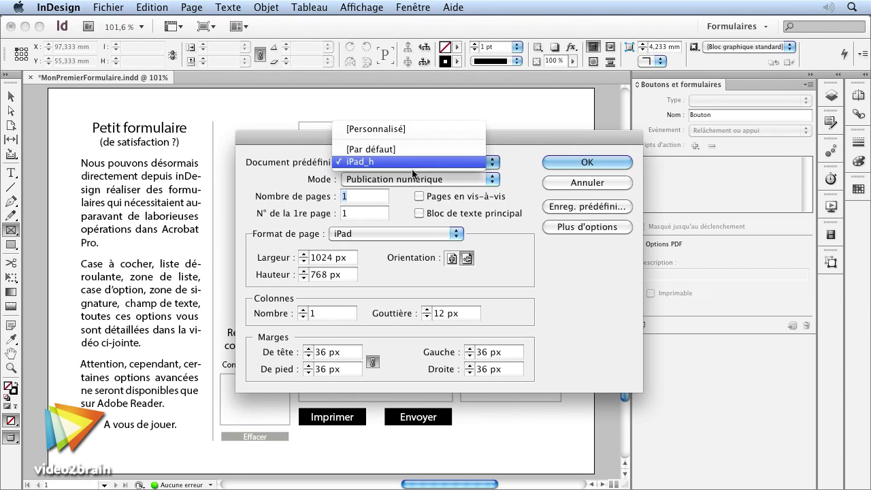
{"action": "left_click", "coordinate": [410, 162]}
{"action": "left_click", "coordinate": [410, 179]}
{"action": "left_click", "coordinate": [369, 154]}
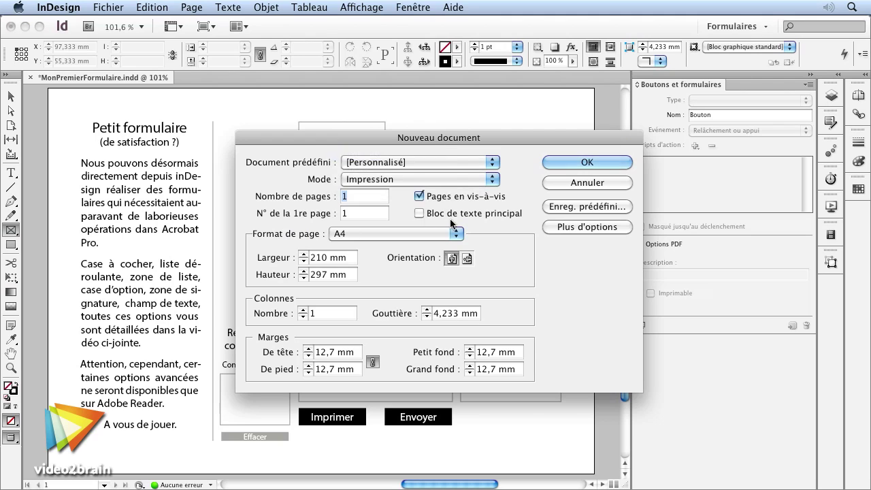
{"action": "left_click", "coordinate": [361, 233]}
{"action": "left_click", "coordinate": [398, 222]}
{"action": "left_click", "coordinate": [466, 258]}
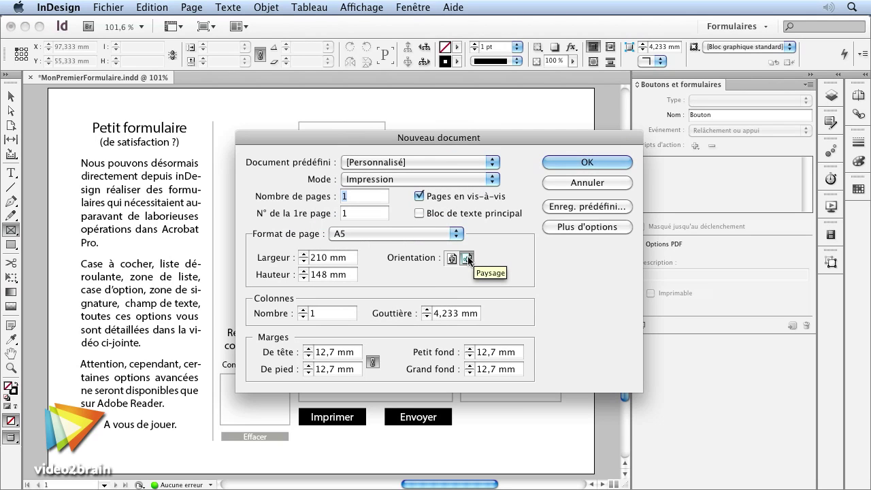
Step: Set all linked margins to 10 mm and create the document
{"action": "left_click", "coordinate": [328, 352]}
{"action": "key", "text": "Delete"}
{"action": "key", "text": "BackSpace"}
{"action": "key", "text": "BackSpace"}
{"action": "type", "text": "0"}
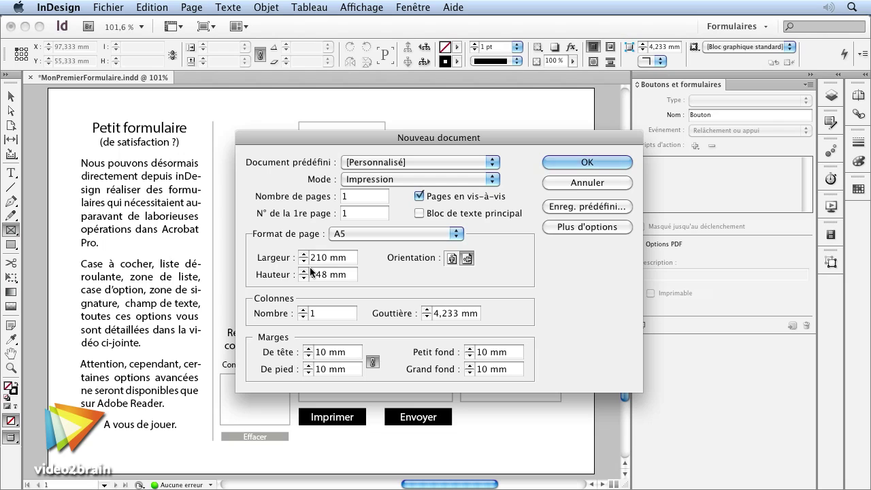
{"action": "key", "text": "Return"}
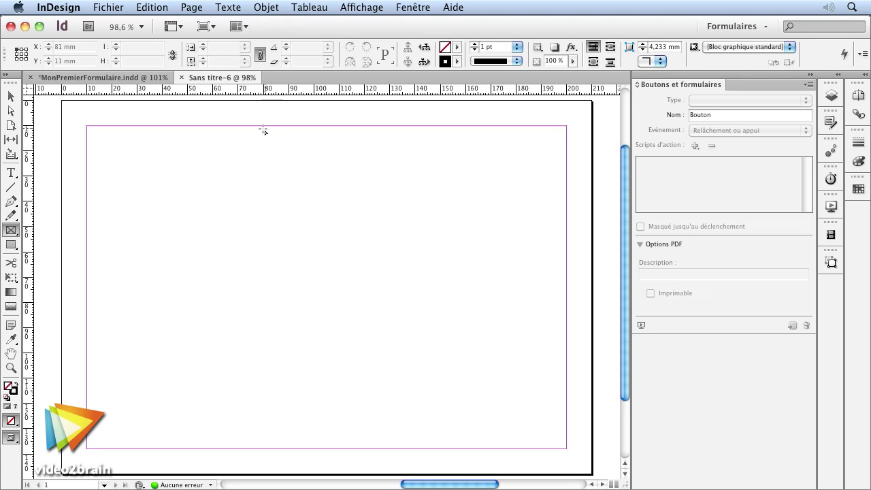
Step: Draw a frame below the top margin, make it a text field and name it Nom
{"action": "left_click_drag", "start_coordinate": [264, 129], "coordinate": [443, 151]}
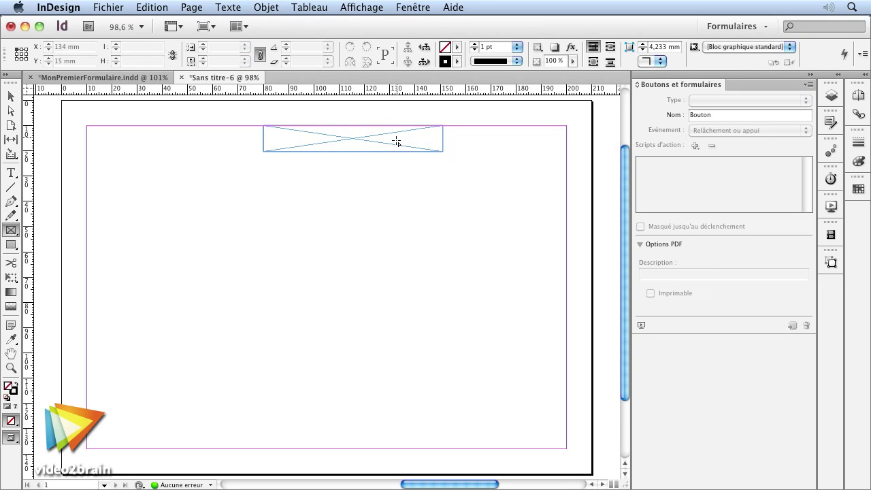
{"action": "key", "text": "v"}
{"action": "left_click_drag", "start_coordinate": [401, 146], "coordinate": [380, 172]}
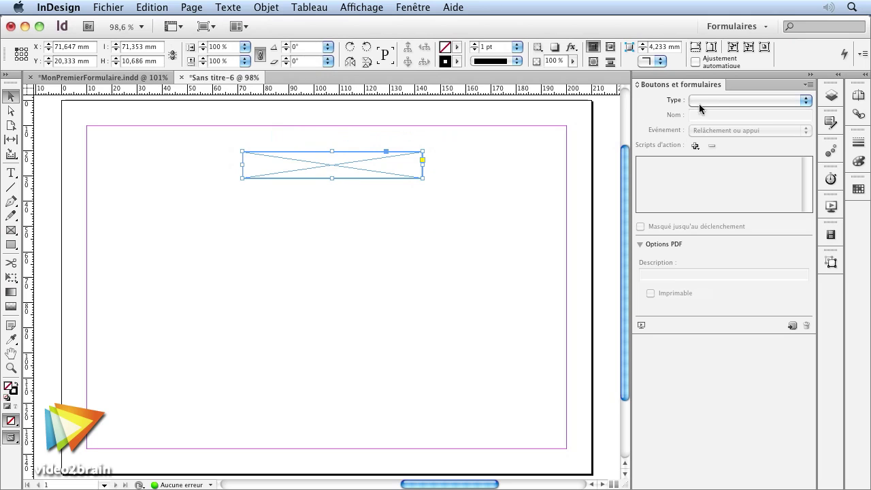
{"action": "left_click", "coordinate": [729, 99]}
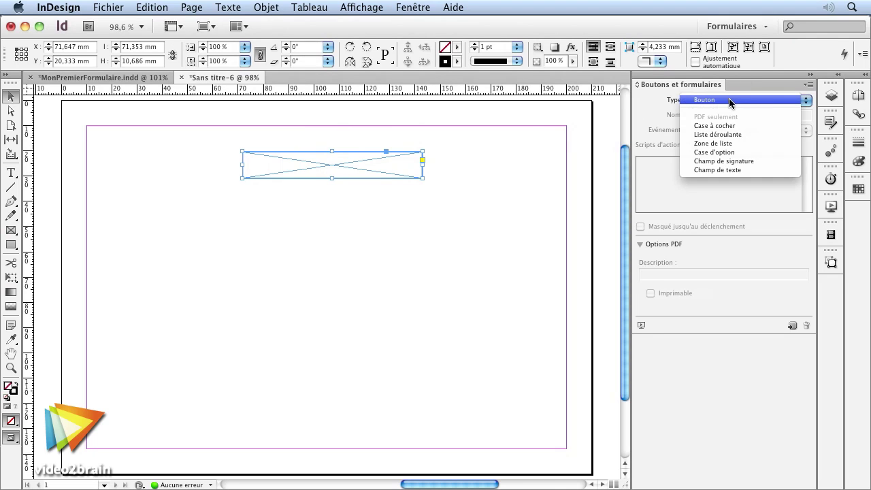
{"action": "left_click", "coordinate": [747, 168]}
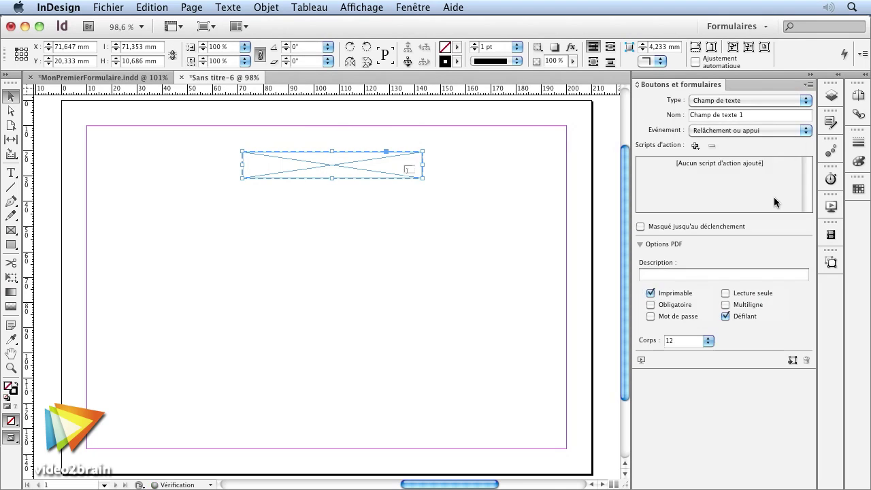
{"action": "left_click_drag", "start_coordinate": [762, 114], "coordinate": [689, 114]}
{"action": "type", "text": "Nom"}
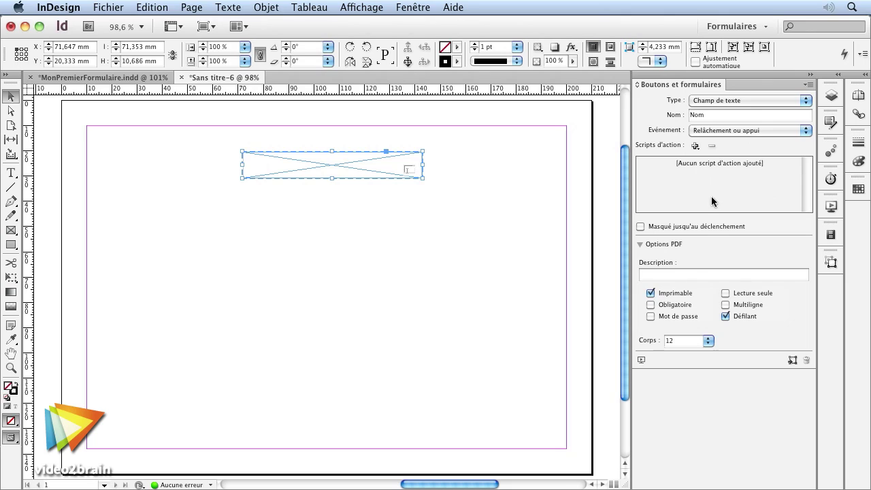
{"action": "left_click", "coordinate": [685, 273]}
Step: Give the field the description Nom, turn off scrolling, and copy it into eight stacked fields
{"action": "type", "text": "Nom"}
{"action": "left_click", "coordinate": [738, 315]}
{"action": "left_click_drag", "start_coordinate": [355, 171], "coordinate": [355, 409]}
{"action": "key", "text": "super+a"}
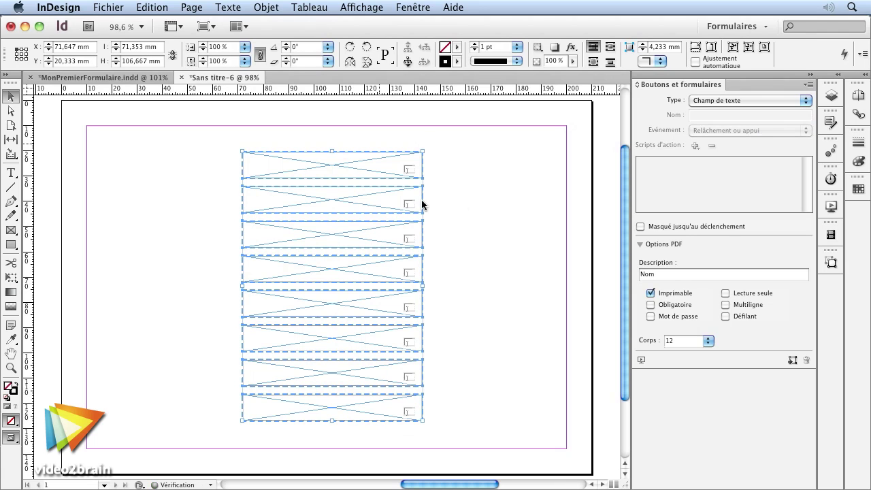
Step: Name the second field Prénom and make it required
{"action": "left_click", "coordinate": [404, 170]}
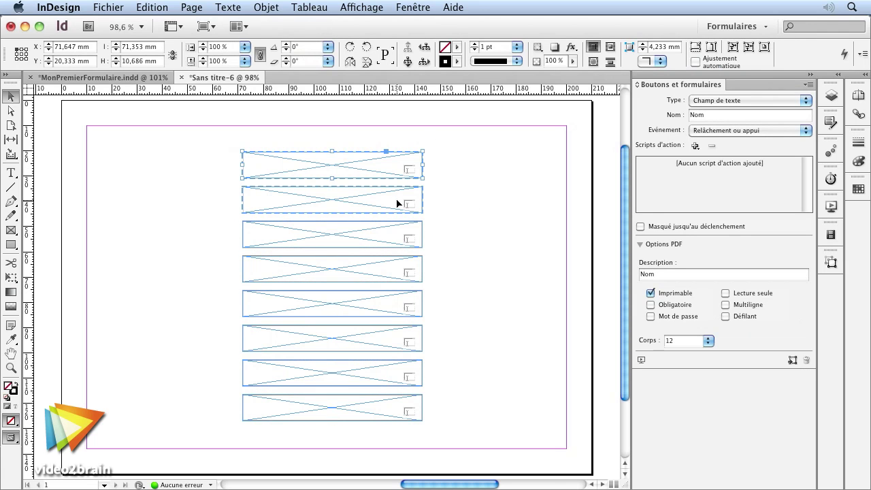
{"action": "left_click", "coordinate": [403, 276]}
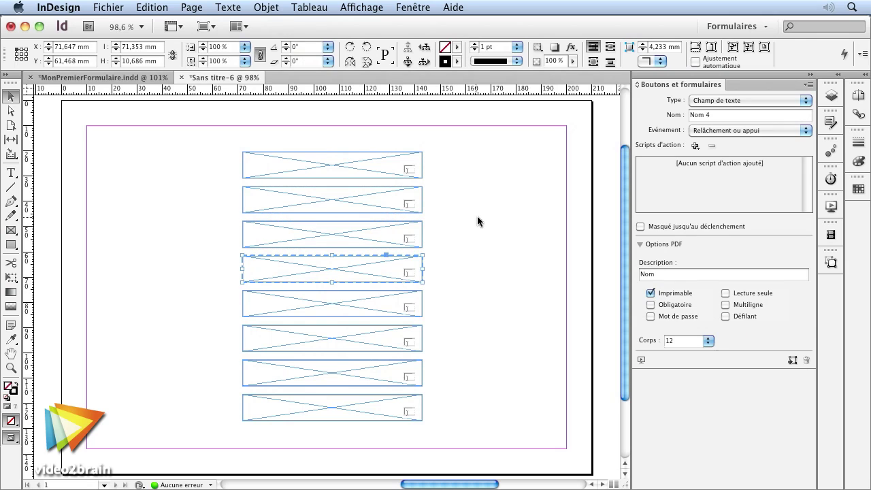
{"action": "left_click", "coordinate": [474, 211]}
{"action": "left_click", "coordinate": [391, 208]}
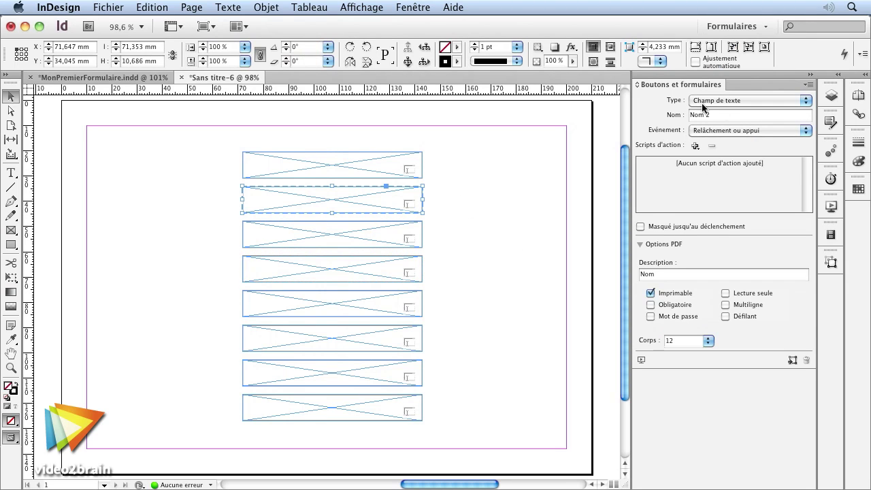
{"action": "type", "text": "Prénom"}
{"action": "left_click", "coordinate": [674, 272]}
{"action": "left_click", "coordinate": [651, 305]}
Step: Name the third field Adresse as a password field and the fourth Remarques, scrollable
{"action": "left_click", "coordinate": [378, 237]}
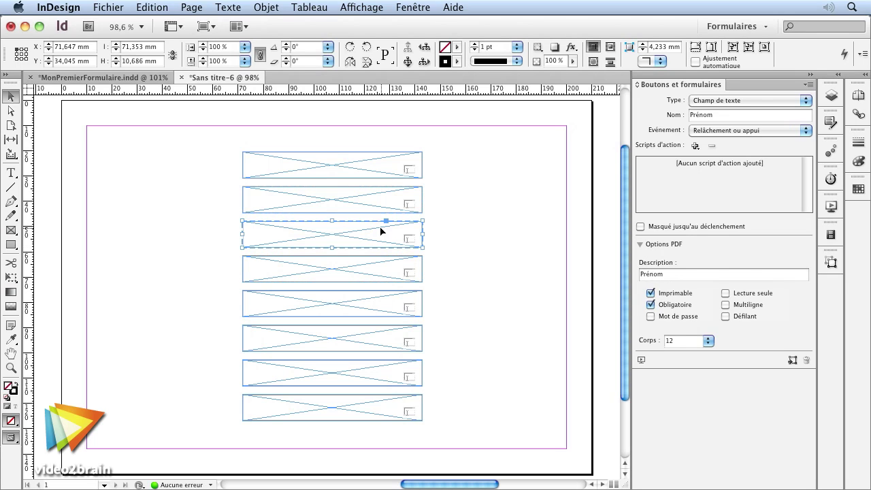
{"action": "type", "text": "Adresse"}
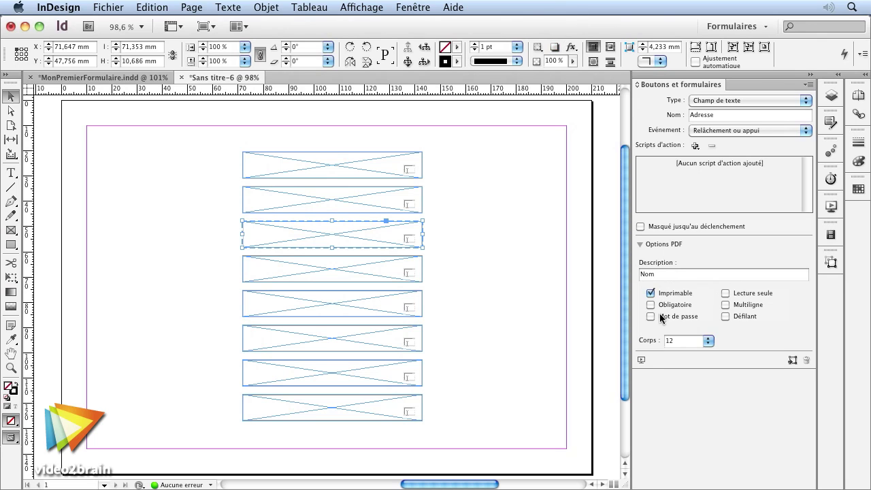
{"action": "left_click", "coordinate": [650, 316]}
{"action": "left_click", "coordinate": [411, 266]}
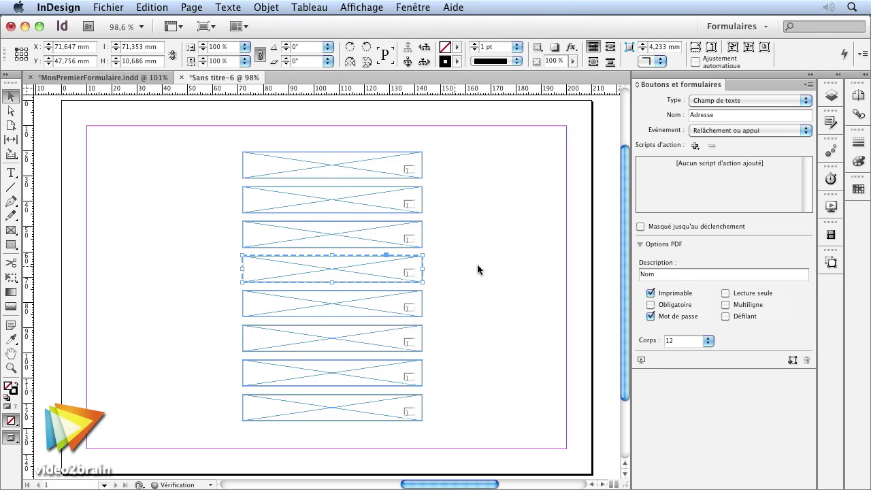
{"action": "left_click", "coordinate": [714, 114]}
{"action": "type", "text": "Remarques"}
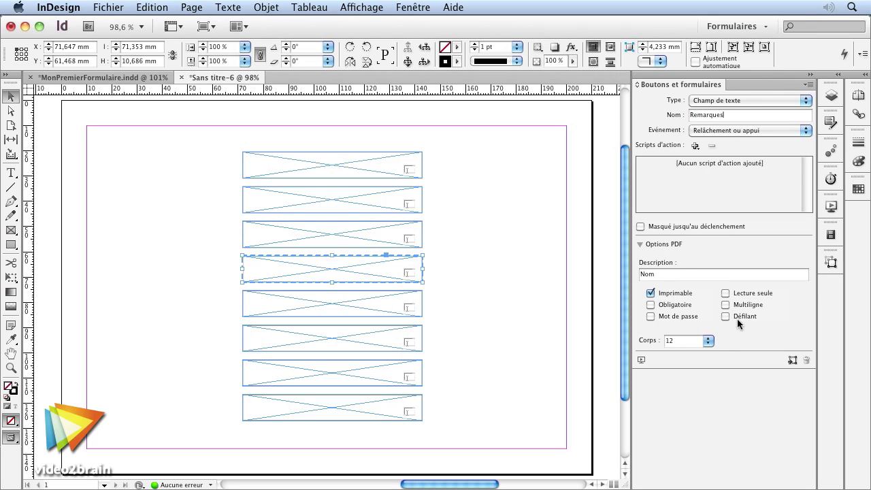
{"action": "left_click", "coordinate": [736, 318]}
Step: Name the fifth field 'Ville + suggestions', make it multiline and taller
{"action": "left_click", "coordinate": [370, 307]}
{"action": "left_click", "coordinate": [723, 116]}
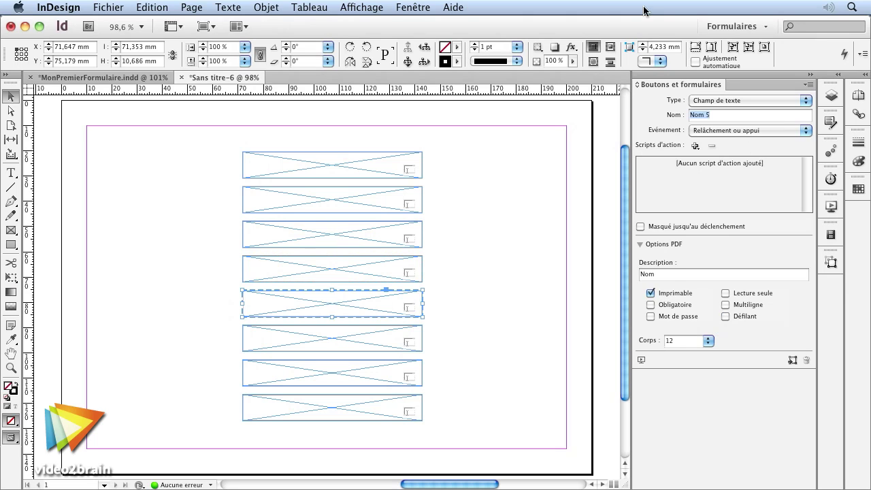
{"action": "type", "text": "Ville + suggestions"}
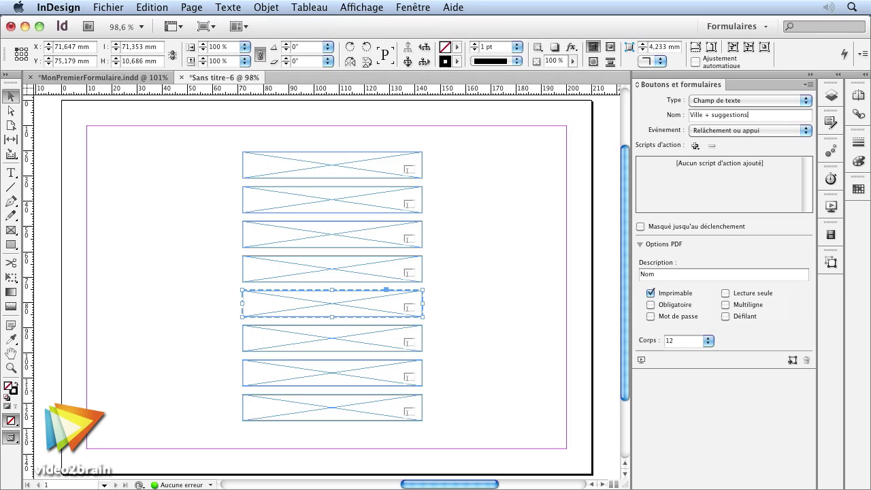
{"action": "left_click", "coordinate": [725, 304]}
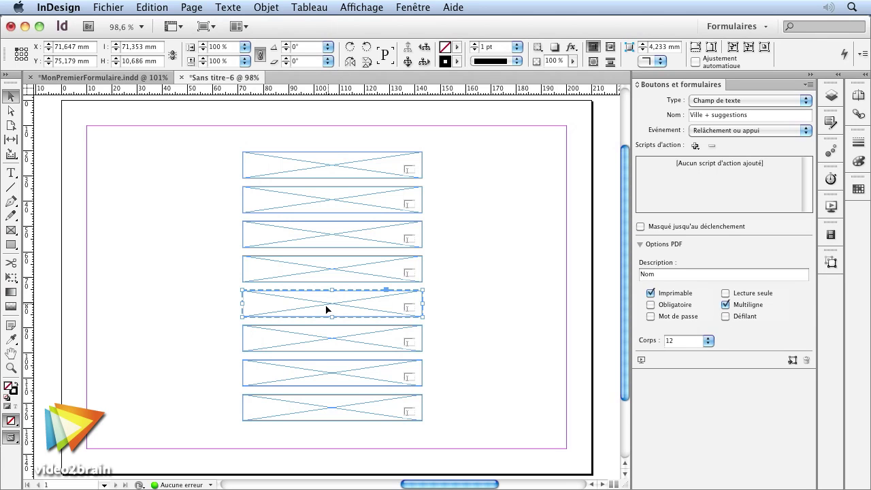
{"action": "left_click_drag", "start_coordinate": [334, 319], "coordinate": [341, 351]}
Step: Delete the three frames below the enlarged city field
{"action": "left_click", "coordinate": [352, 341]}
{"action": "left_click_drag", "start_coordinate": [474, 362], "coordinate": [382, 421]}
{"action": "key", "text": "Delete"}
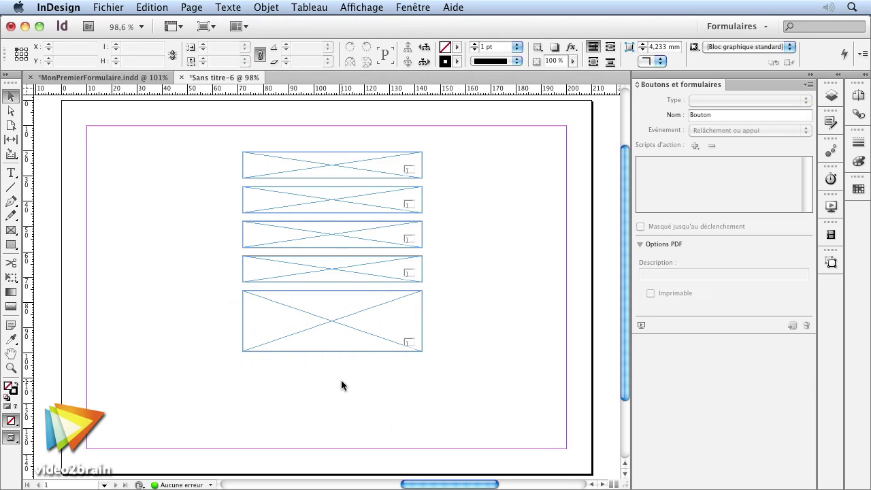
Step: Restore the deleted frames and turn the Nom 7 field into a signature field
{"action": "key", "text": "super+z"}
{"action": "left_click", "coordinate": [385, 348]}
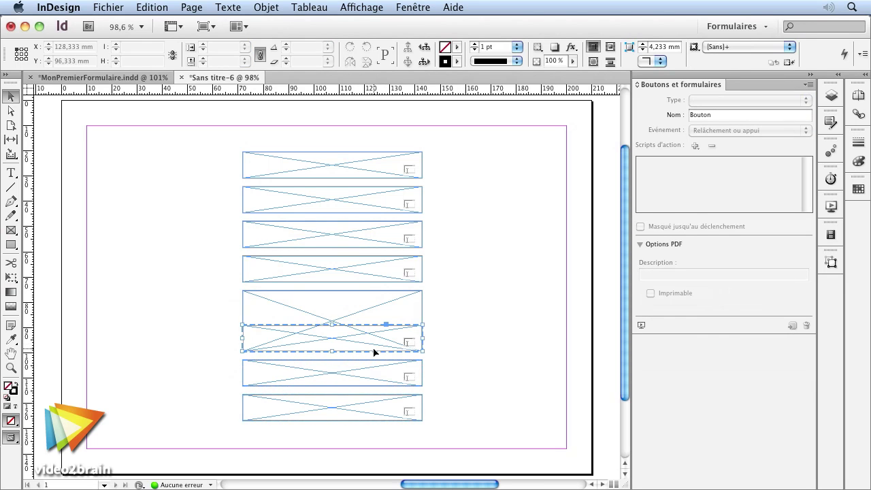
{"action": "left_click", "coordinate": [374, 352]}
{"action": "left_click", "coordinate": [416, 385]}
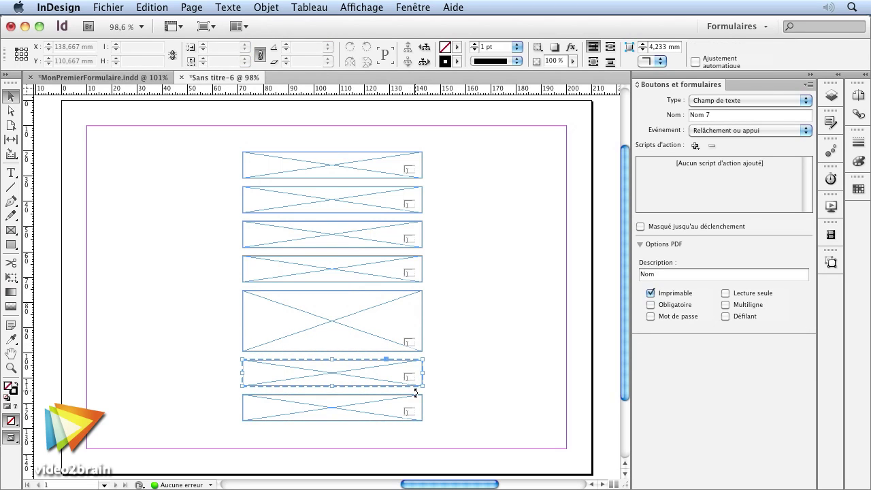
{"action": "left_click", "coordinate": [728, 100]}
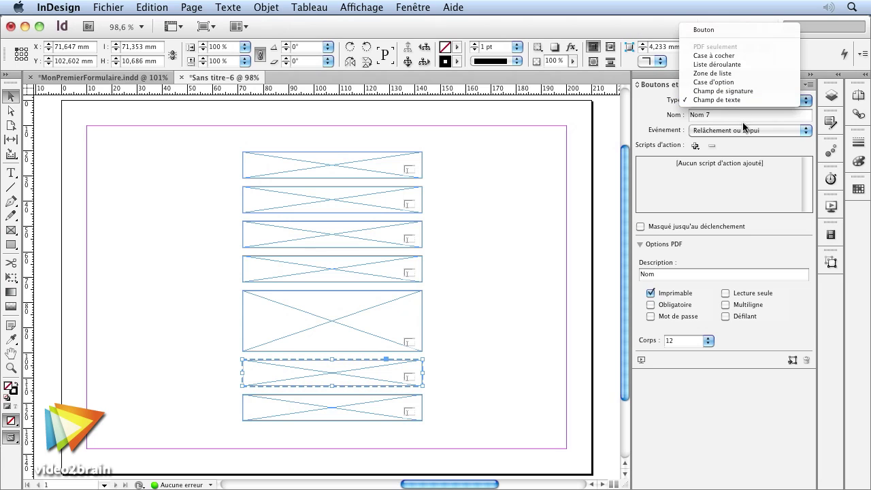
{"action": "left_click", "coordinate": [723, 91]}
Step: Move the signature field to the right of the tall field and enlarge it
{"action": "mouse_move", "coordinate": [367, 374]}
{"action": "left_mouse_down"}
{"action": "mouse_move", "coordinate": [525, 300]}
{"action": "mouse_move", "coordinate": [509, 305]}
{"action": "left_mouse_up"}
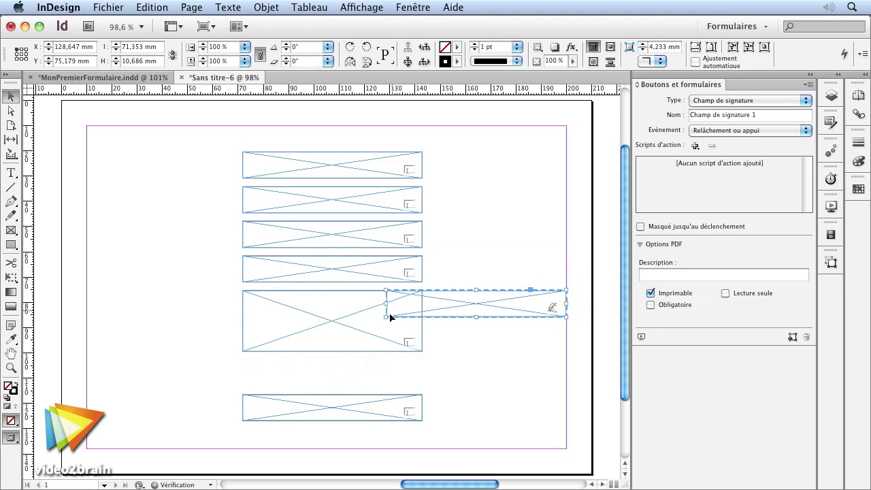
{"action": "mouse_move", "coordinate": [387, 316]}
{"action": "left_mouse_down"}
{"action": "mouse_move", "coordinate": [434, 351]}
{"action": "mouse_move", "coordinate": [452, 351]}
{"action": "left_mouse_up"}
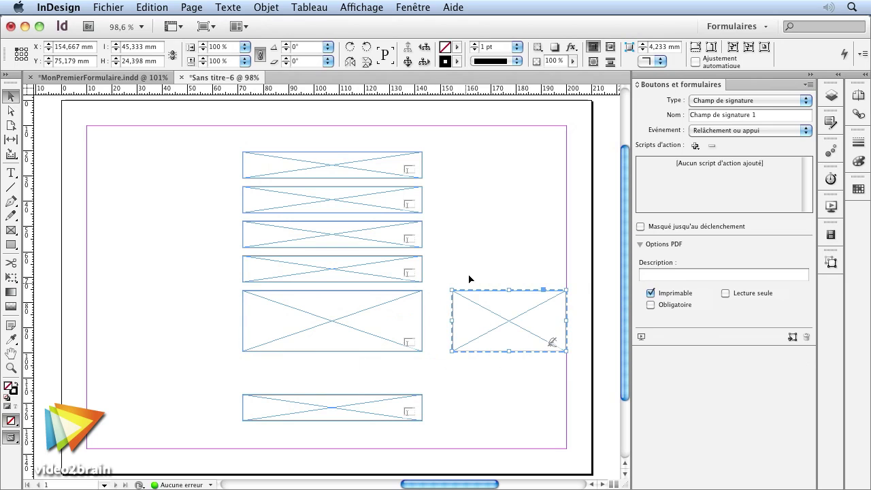
{"action": "left_click", "coordinate": [439, 344]}
{"action": "left_click", "coordinate": [517, 314]}
{"action": "left_click", "coordinate": [461, 253]}
{"action": "left_click", "coordinate": [481, 327]}
{"action": "left_click", "coordinate": [378, 388]}
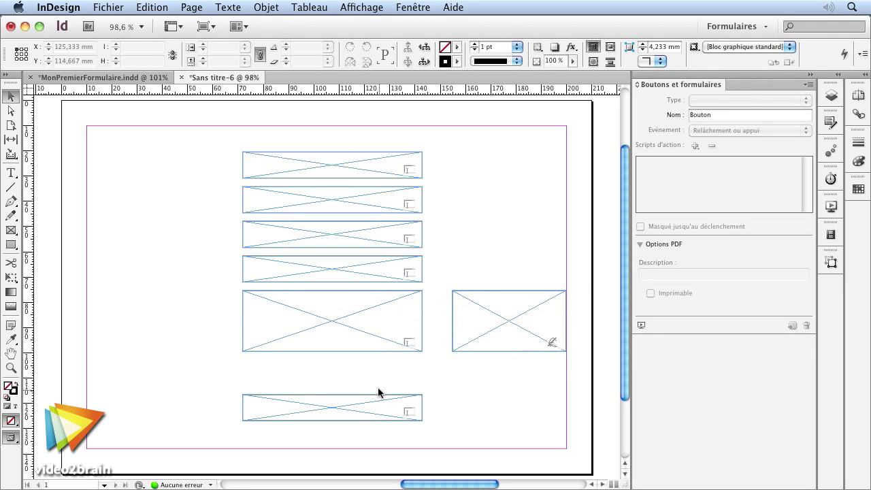
{"action": "left_click", "coordinate": [510, 305]}
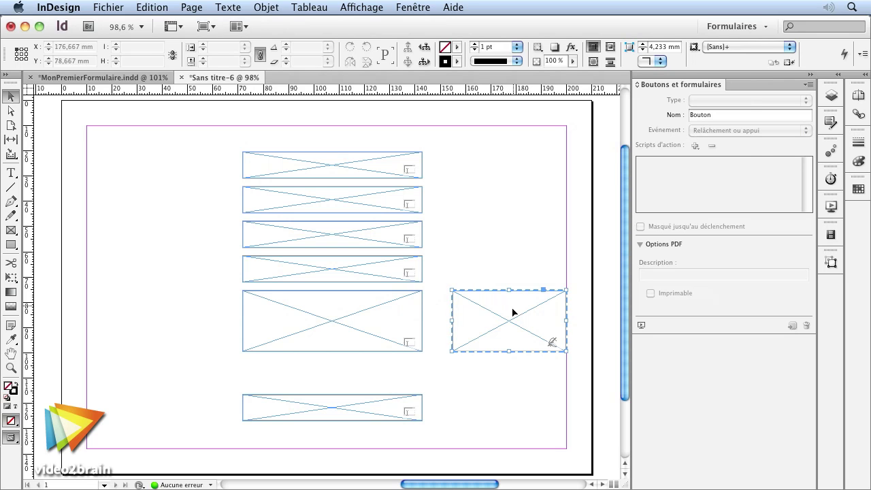
{"action": "left_click", "coordinate": [386, 418]}
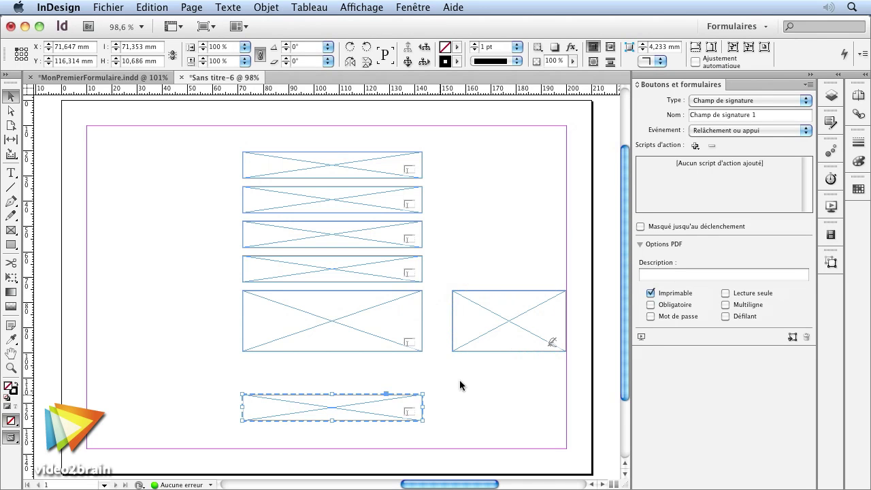
{"action": "left_click", "coordinate": [728, 102]}
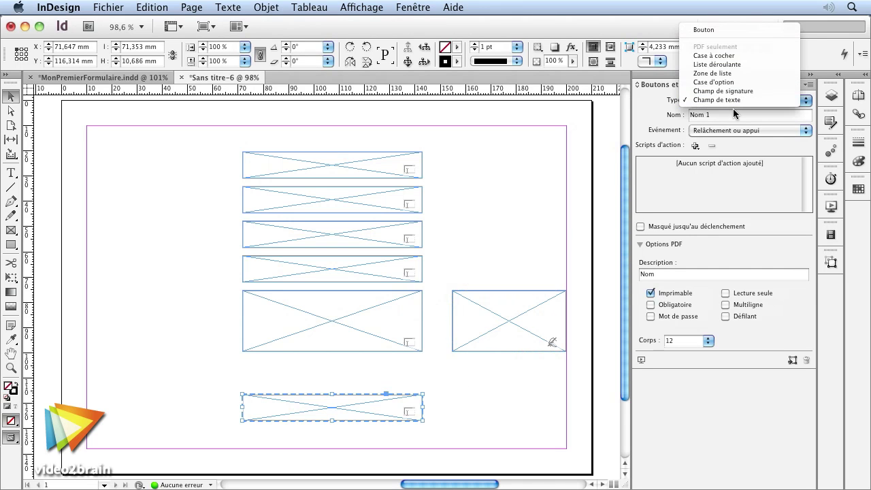
Step: Make the bottom field a list box, extending it upward and down to the margin
{"action": "left_click", "coordinate": [746, 73]}
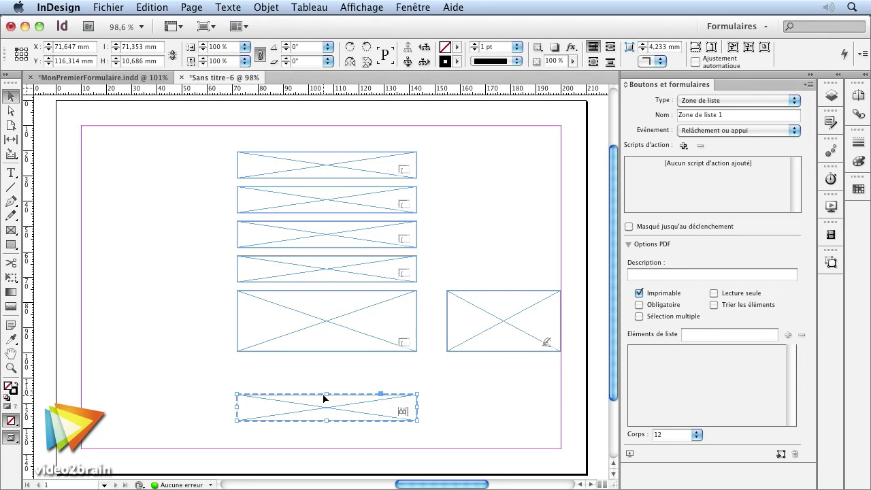
{"action": "left_click_drag", "start_coordinate": [325, 393], "coordinate": [326, 362]}
{"action": "left_click_drag", "start_coordinate": [334, 421], "coordinate": [327, 448]}
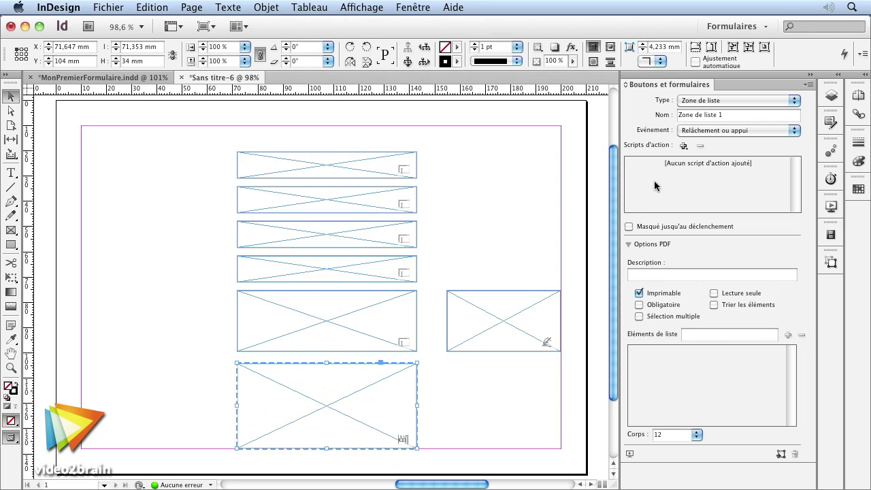
Step: Add list items Carotte, Navets, Pommes de terre, Tomate and Oignons
{"action": "left_click", "coordinate": [686, 336]}
{"action": "type", "text": "e"}
{"action": "left_click", "coordinate": [787, 334]}
{"action": "type", "text": "Navets"}
{"action": "key", "text": "Return"}
{"action": "type", "text": "Pommes de terre"}
{"action": "key", "text": "Return"}
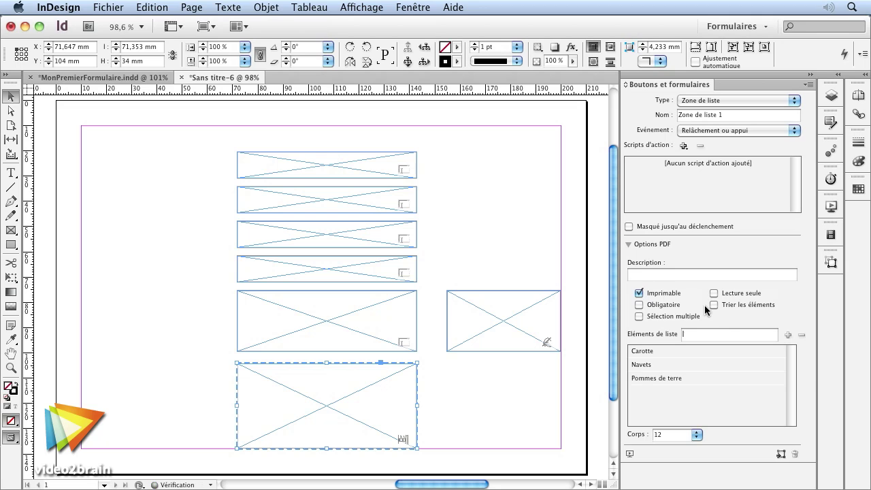
{"action": "type", "text": "Tomate"}
{"action": "key", "text": "Return"}
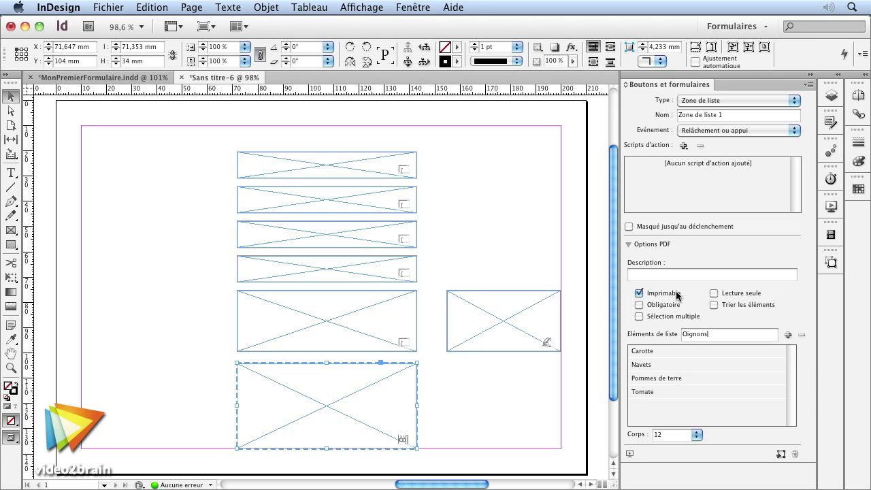
{"action": "type", "text": "Oignons"}
{"action": "key", "text": "Return"}
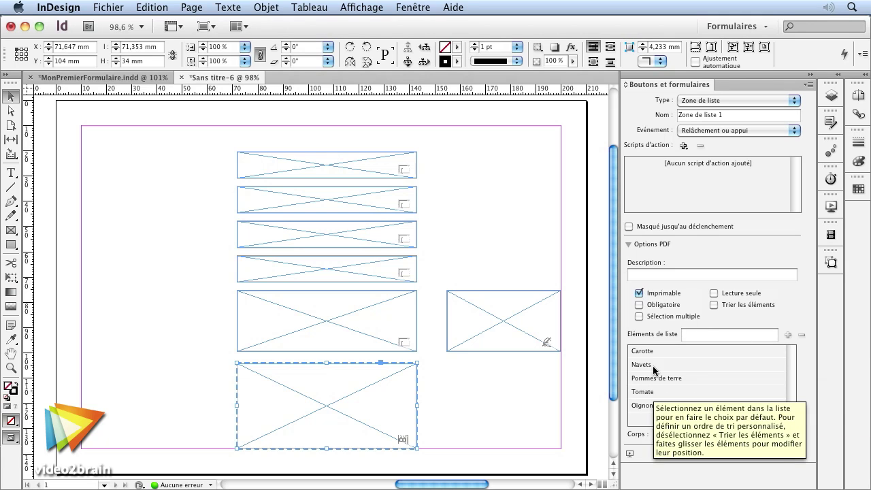
Step: Allow multiple selection in the list box, leaving automatic sorting off
{"action": "left_click", "coordinate": [713, 304]}
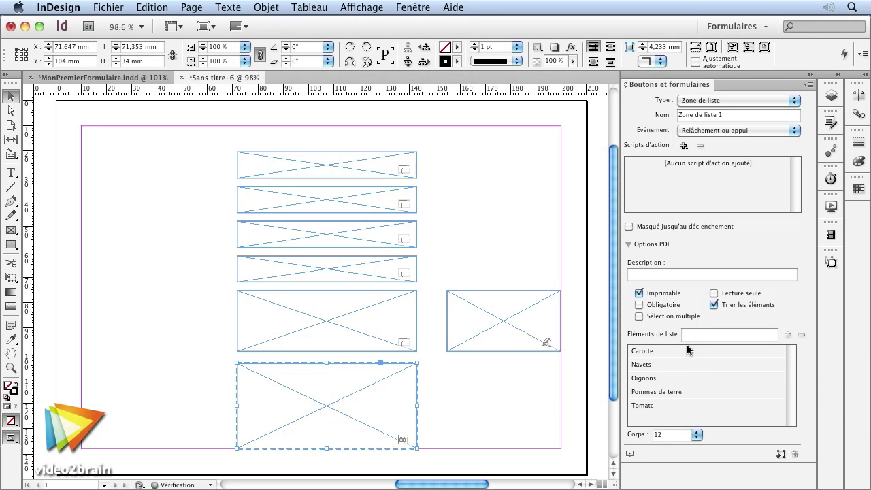
{"action": "left_click", "coordinate": [712, 306]}
{"action": "left_click", "coordinate": [639, 316]}
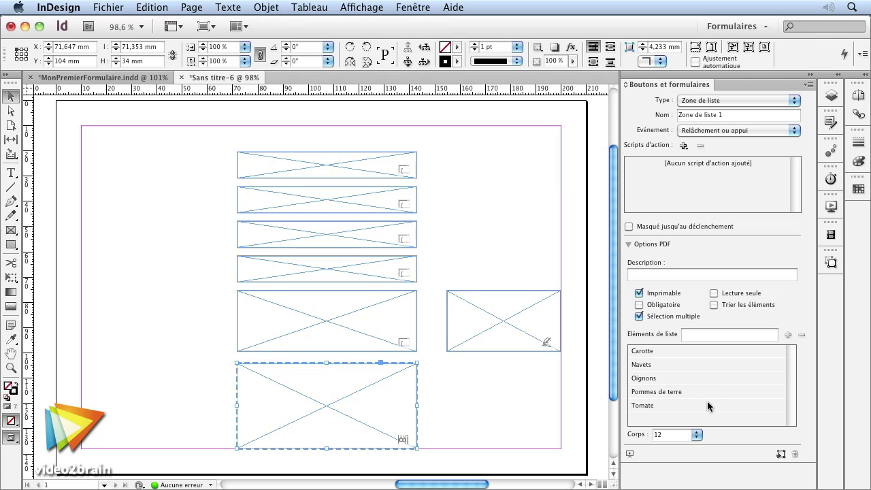
{"action": "left_click", "coordinate": [385, 360]}
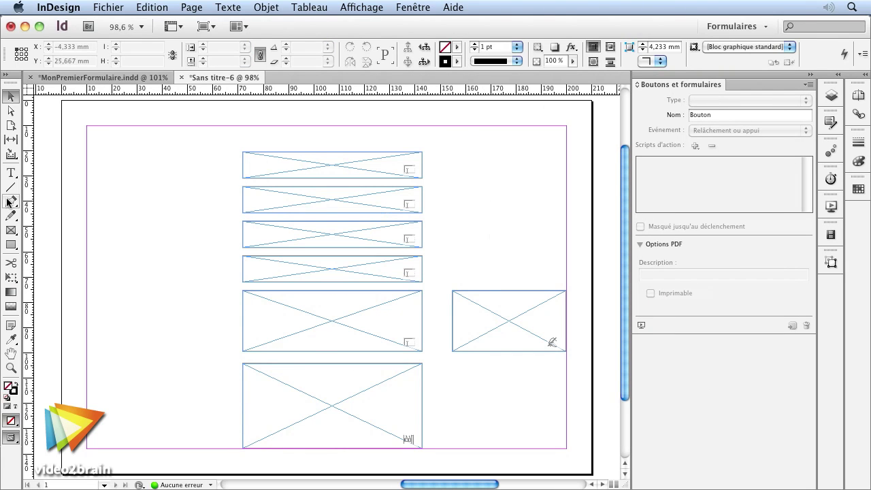
Step: Draw a small frame right of the top field and make it a checkbox
{"action": "left_click", "coordinate": [11, 230]}
{"action": "left_click_drag", "start_coordinate": [440, 151], "coordinate": [469, 178]}
{"action": "left_click", "coordinate": [714, 100]}
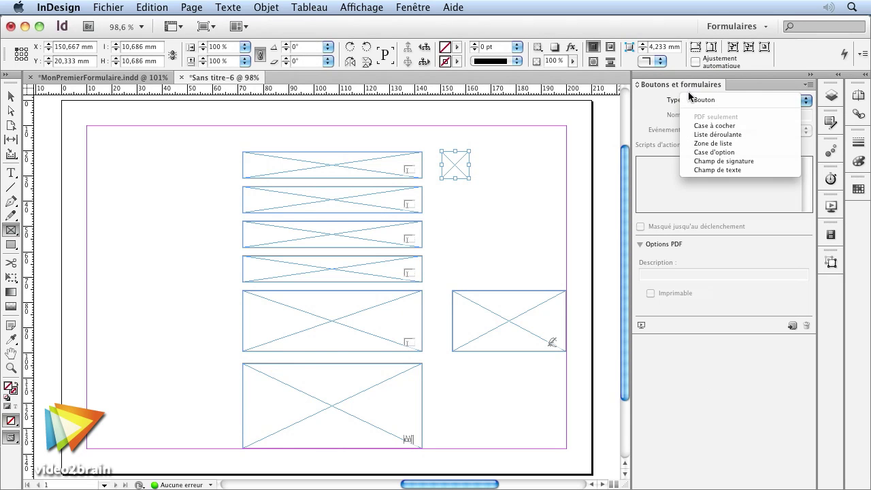
{"action": "key", "text": "Return"}
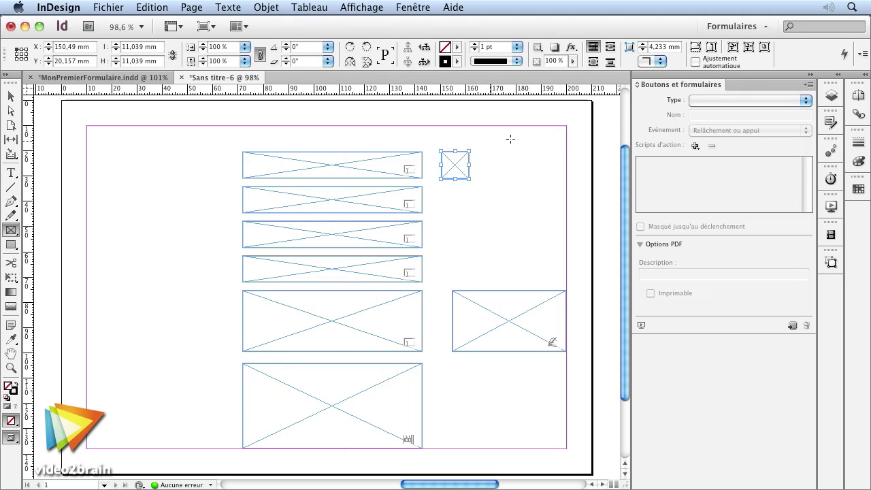
{"action": "left_click", "coordinate": [721, 99]}
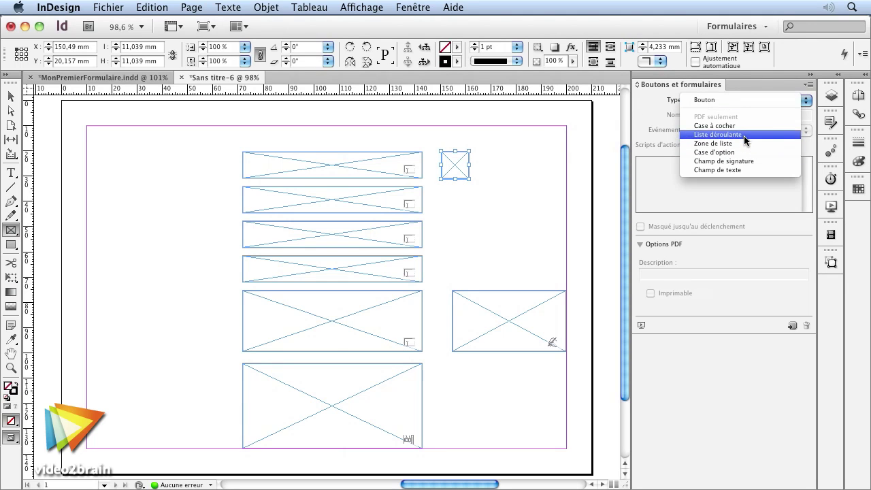
{"action": "left_click", "coordinate": [737, 126]}
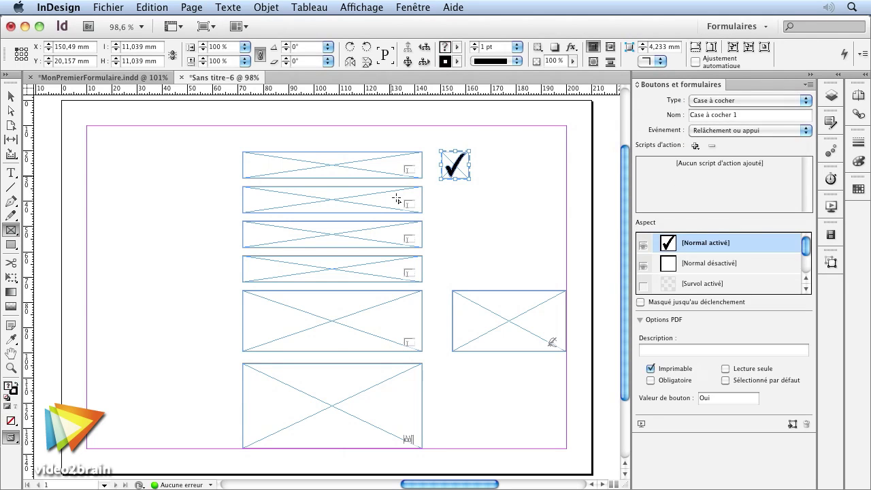
{"action": "left_click", "coordinate": [723, 262]}
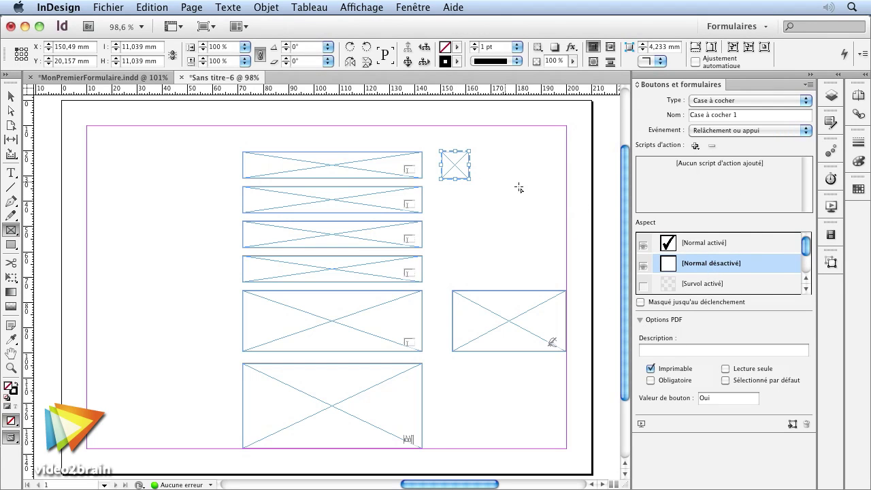
{"action": "left_click", "coordinate": [704, 242]}
Step: Colour the check mark red with a yellow outline, then fit the page in view
{"action": "left_click_drag", "start_coordinate": [418, 132], "coordinate": [529, 223]}
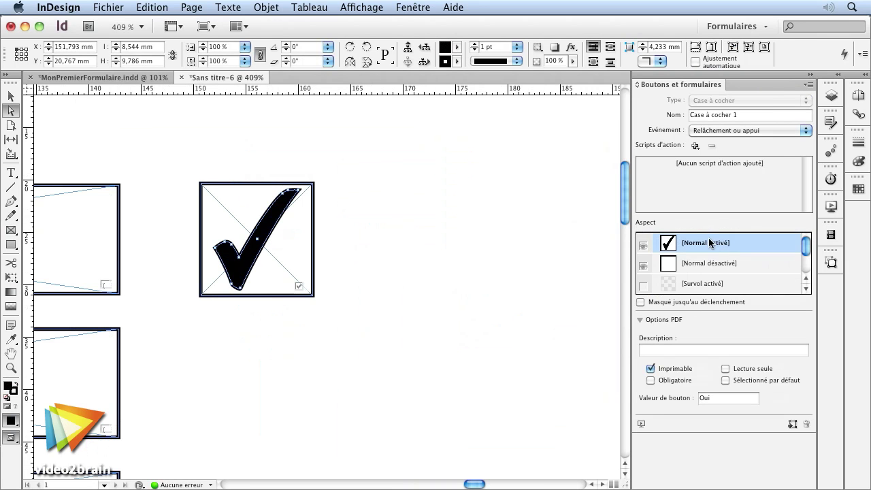
{"action": "left_click", "coordinate": [456, 48]}
{"action": "left_click", "coordinate": [496, 171]}
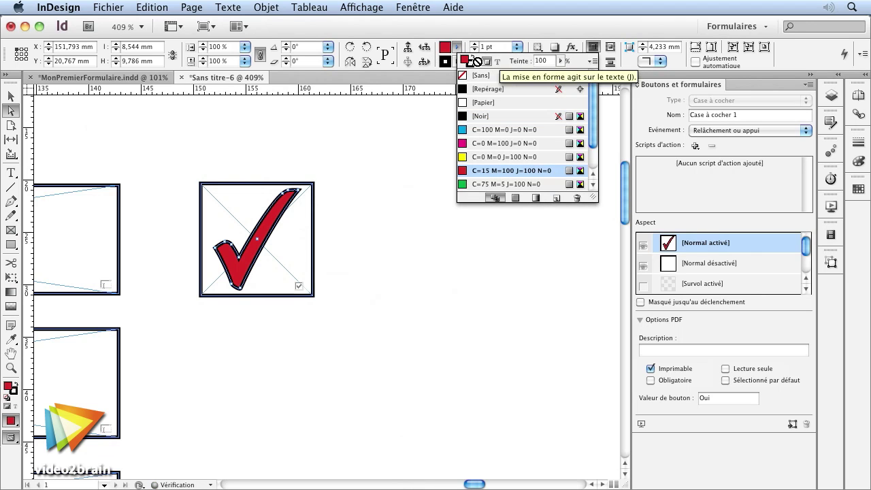
{"action": "left_click", "coordinate": [457, 62]}
{"action": "left_click", "coordinate": [457, 62]}
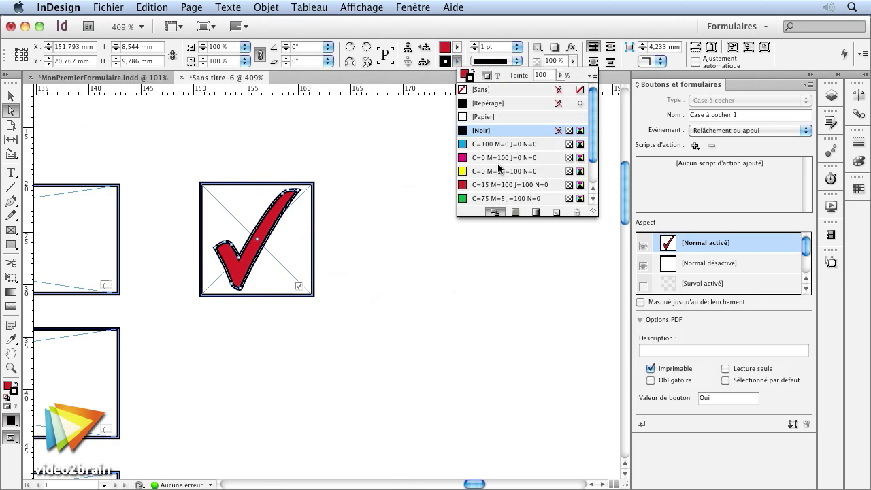
{"action": "left_click", "coordinate": [505, 171]}
{"action": "left_click", "coordinate": [408, 303]}
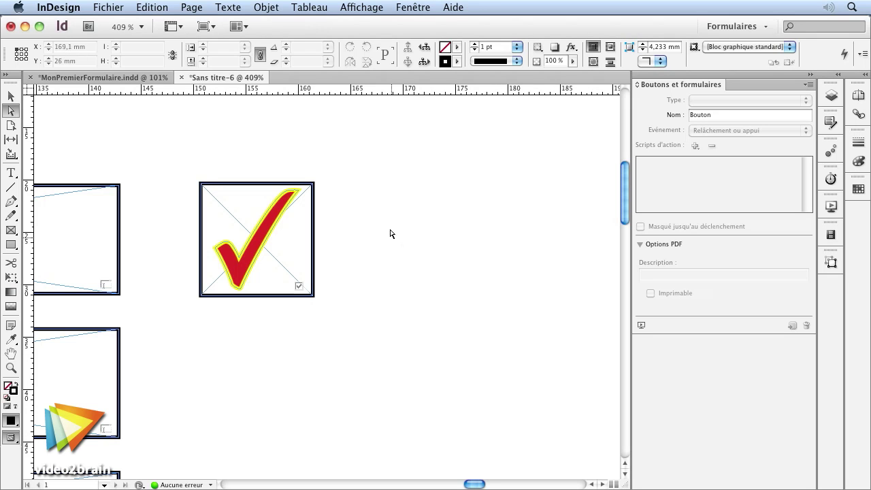
{"action": "key", "text": "super+minus"}
{"action": "key", "text": "super+minus"}
{"action": "key", "text": "super+minus"}
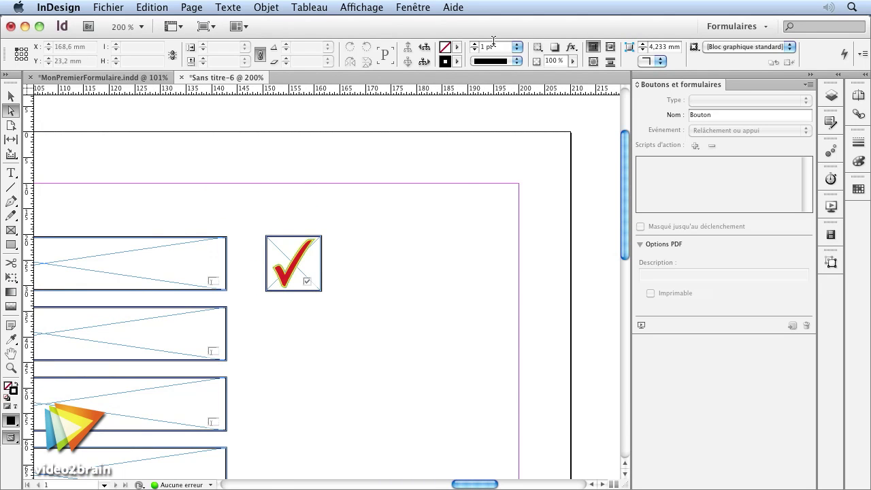
{"action": "key", "text": "super+0"}
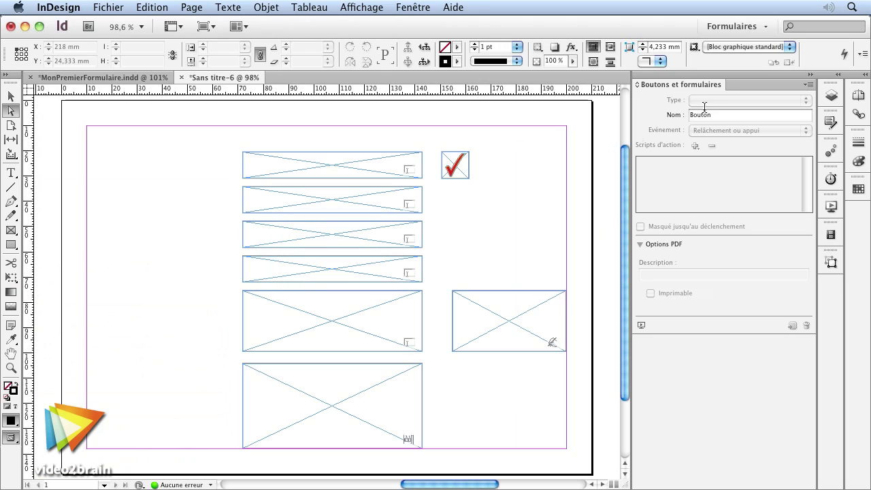
Step: Draw a small frame below the checkbox and make it a radio button
{"action": "left_click", "coordinate": [10, 96]}
{"action": "left_click_drag", "start_coordinate": [11, 232], "coordinate": [75, 230]}
{"action": "left_click", "coordinate": [451, 196]}
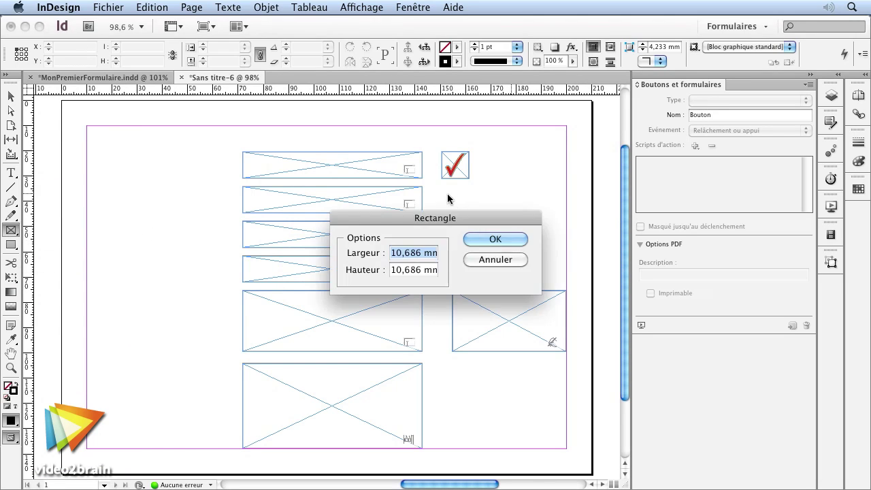
{"action": "left_click", "coordinate": [496, 257]}
{"action": "left_click_drag", "start_coordinate": [454, 198], "coordinate": [478, 221]}
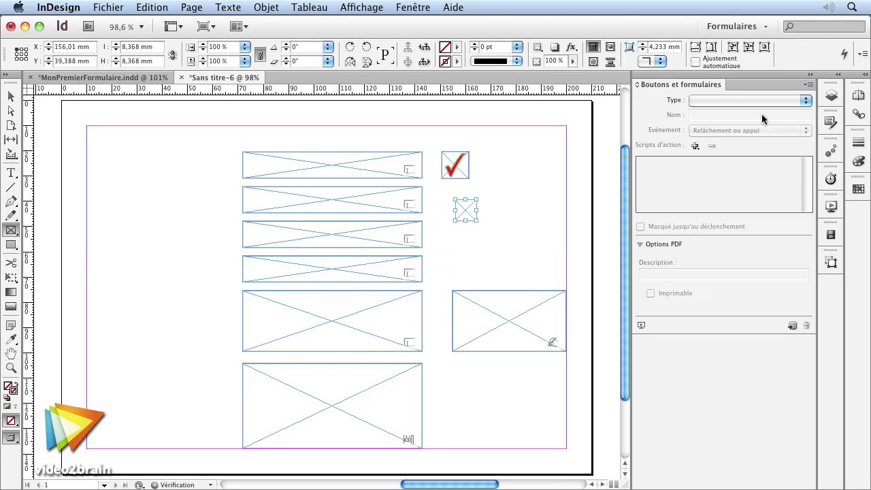
{"action": "left_click", "coordinate": [756, 101]}
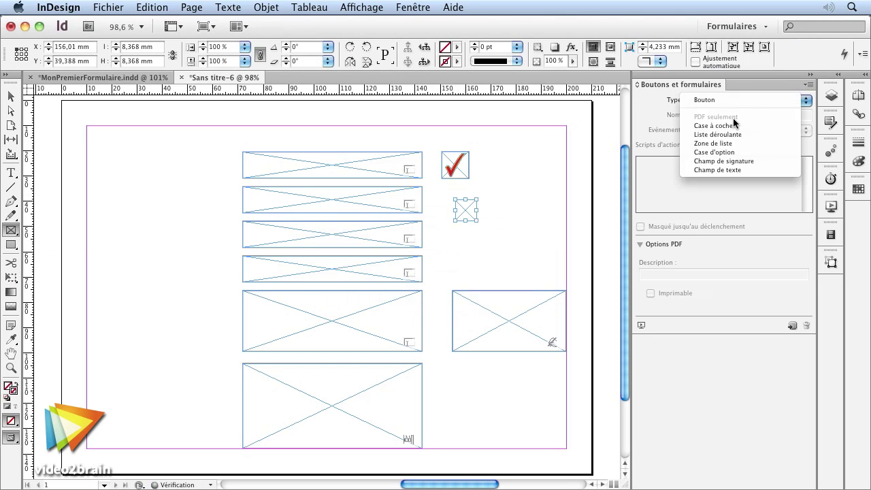
{"action": "left_click", "coordinate": [745, 158]}
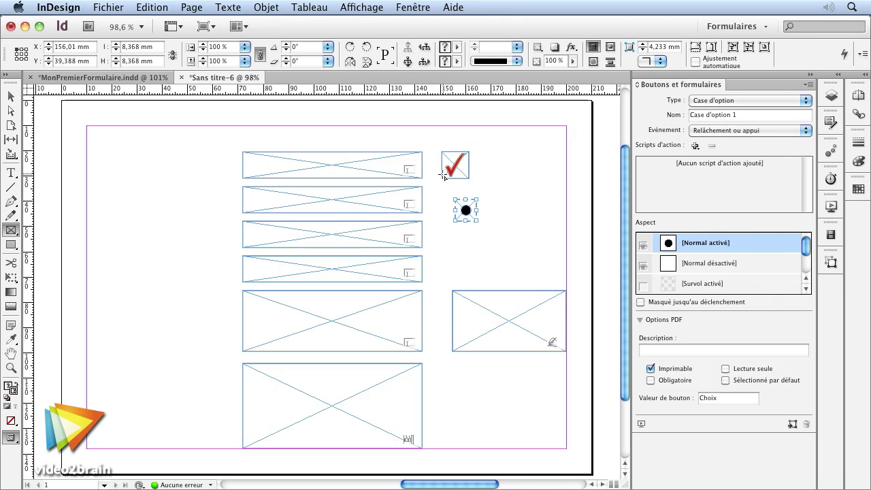
Step: Duplicate the radio button just below it and check the upper button's field type
{"action": "left_click", "coordinate": [11, 96]}
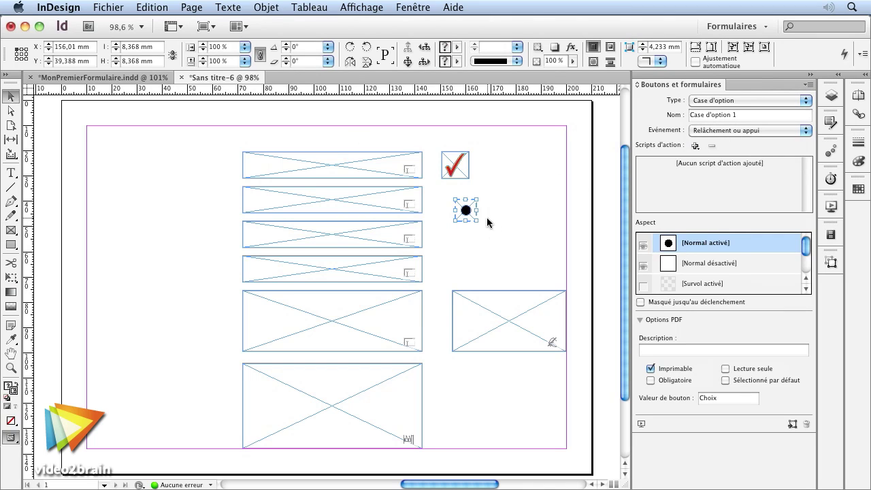
{"action": "left_click_drag", "start_coordinate": [465, 213], "coordinate": [494, 241]}
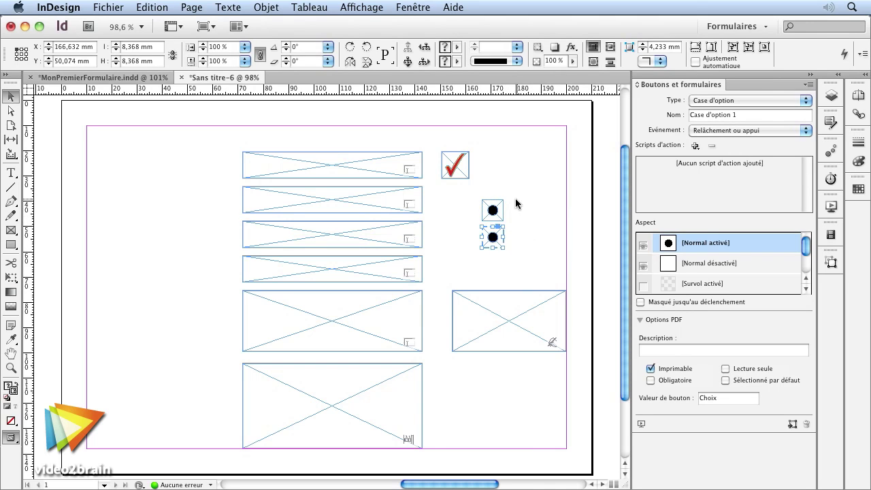
{"action": "left_click", "coordinate": [494, 208]}
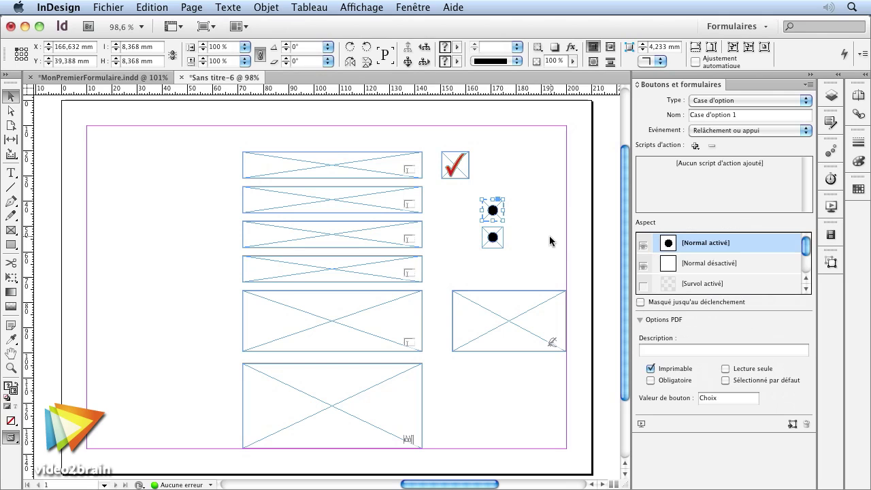
{"action": "left_click_drag", "start_coordinate": [545, 255], "coordinate": [482, 247]}
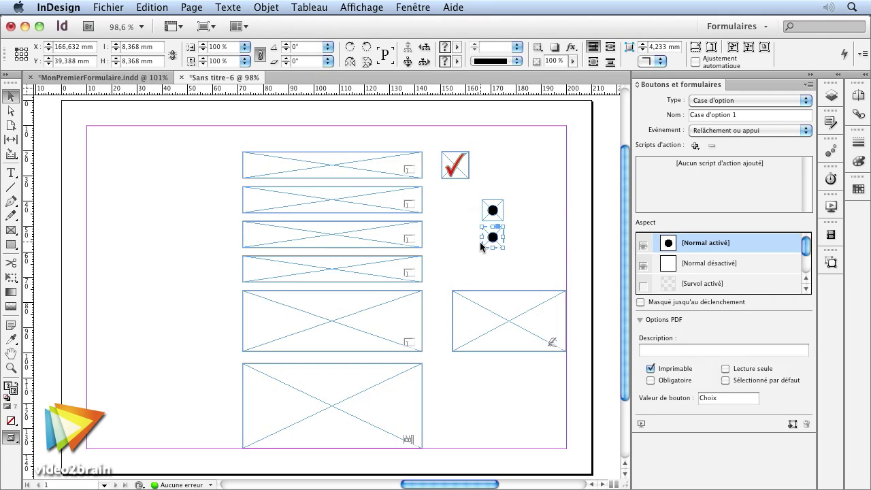
{"action": "left_click", "coordinate": [537, 216]}
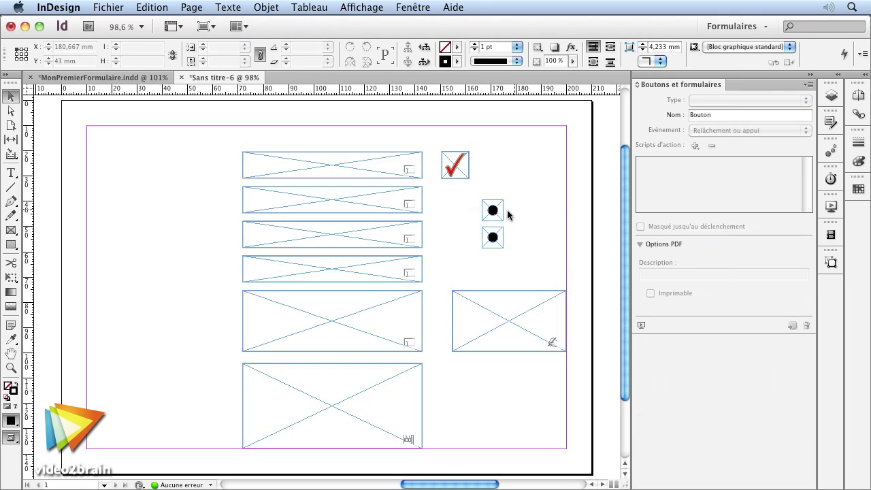
{"action": "left_click", "coordinate": [497, 224]}
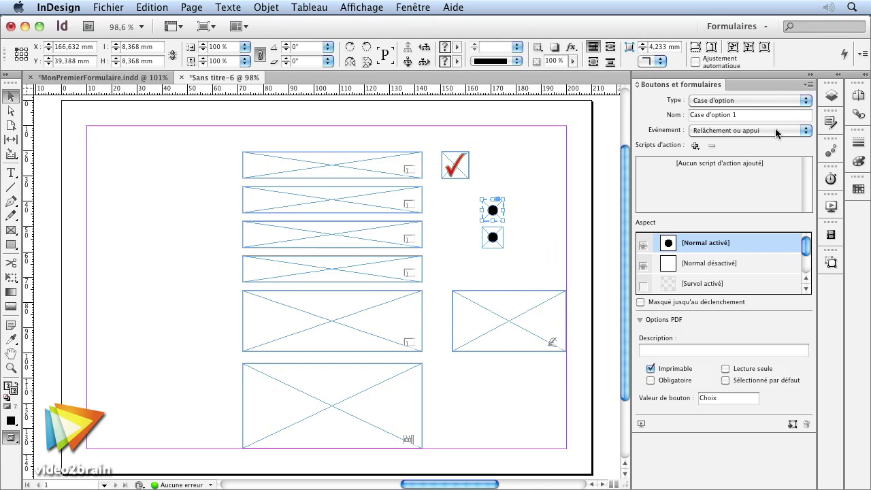
{"action": "left_click", "coordinate": [718, 100]}
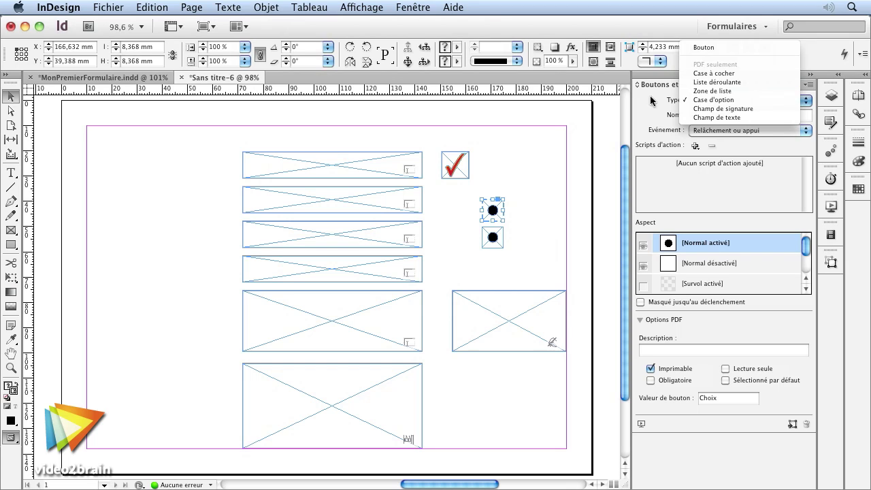
{"action": "left_click", "coordinate": [591, 113]}
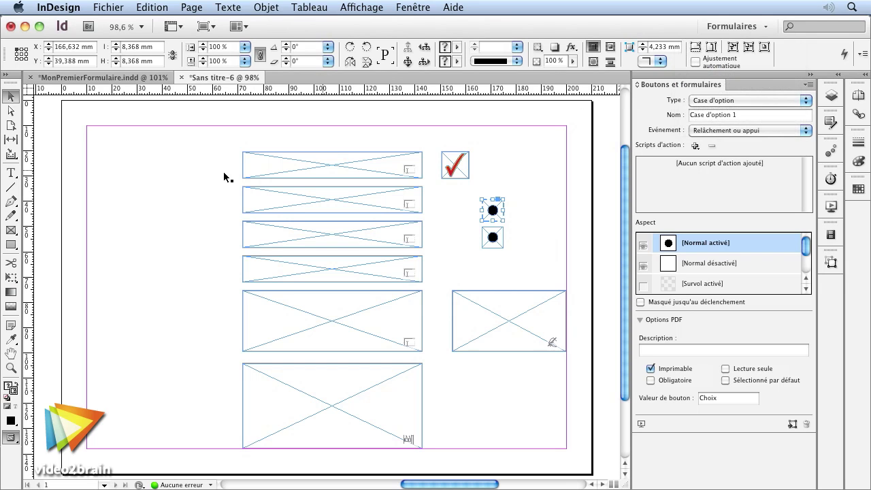
{"action": "left_click", "coordinate": [12, 243]}
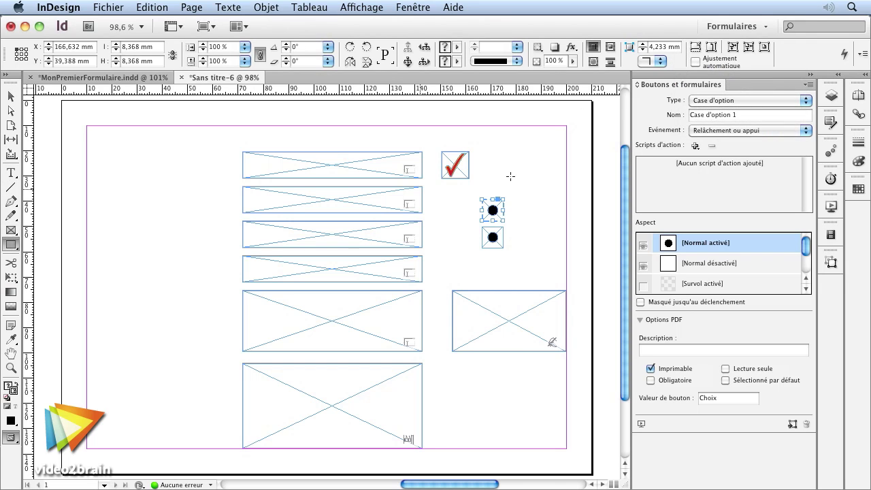
Step: Draw a drop-down list field right of the checkbox and start entering its list items
{"action": "left_click_drag", "start_coordinate": [481, 152], "coordinate": [565, 178]}
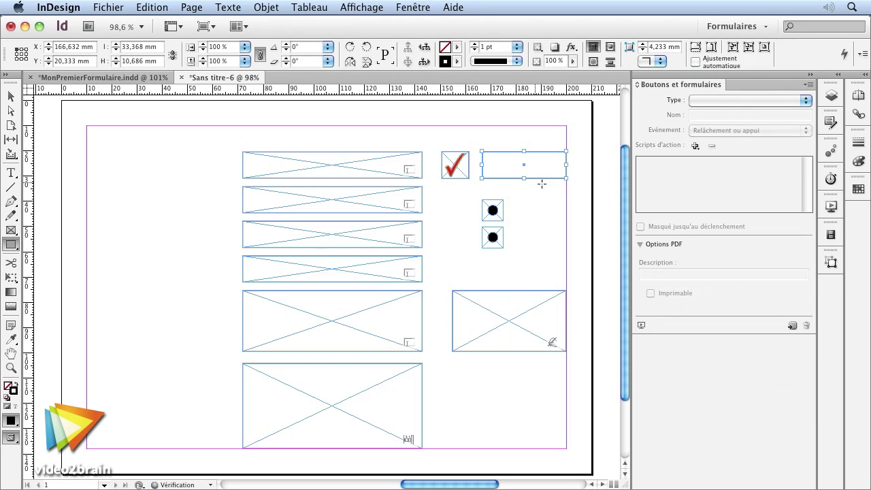
{"action": "left_click", "coordinate": [714, 104]}
{"action": "left_click", "coordinate": [720, 132]}
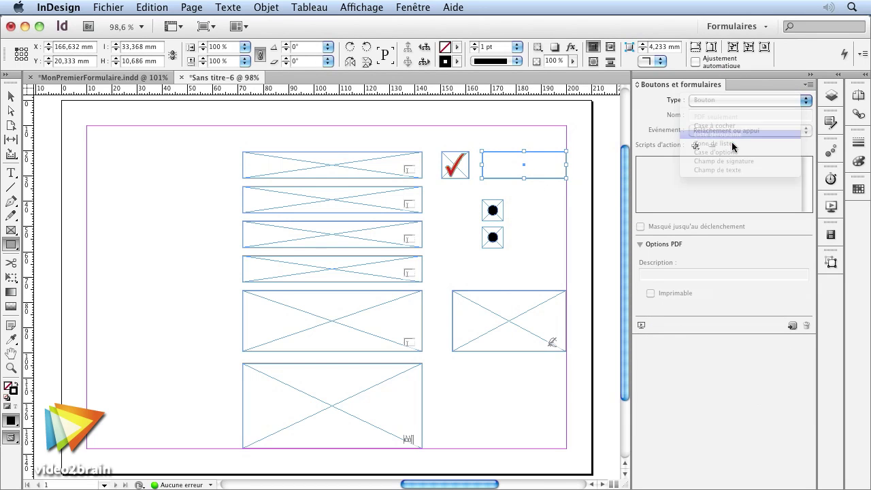
{"action": "left_click", "coordinate": [702, 322]}
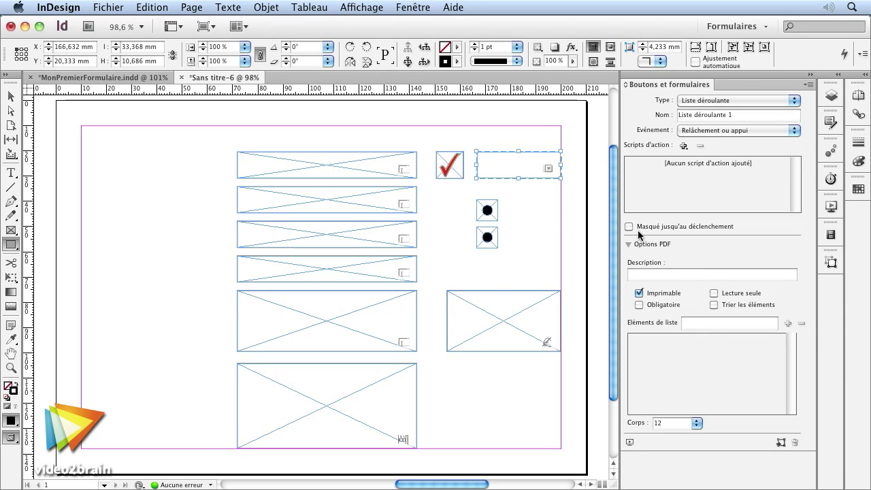
{"action": "type", "text": "M"}
{"action": "key", "text": "BackSpace"}
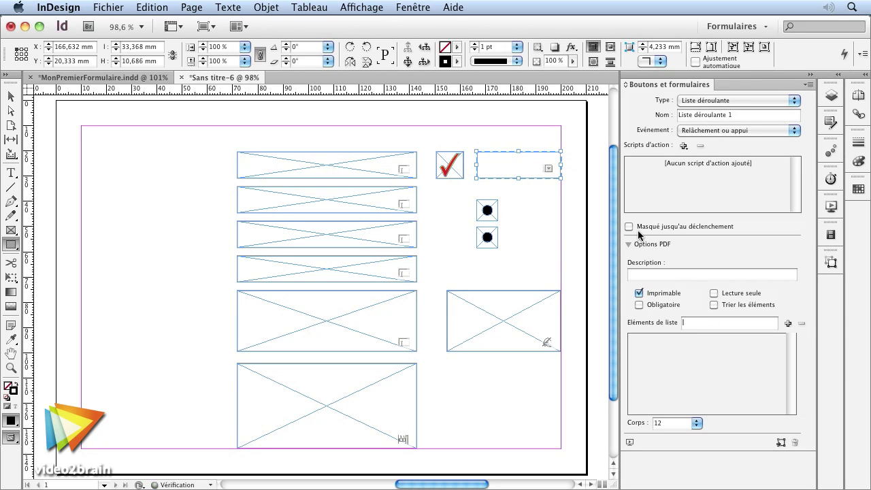
{"action": "type", "text": "Mmm"}
{"action": "key", "text": "BackSpace"}
{"action": "key", "text": "BackSpace"}
{"action": "key", "text": "BackSpace"}
{"action": "key", "text": "BackSpace"}
{"action": "key", "text": "BackSpace"}
{"action": "key", "text": "BackSpace"}
{"action": "key", "text": "BackSpace"}
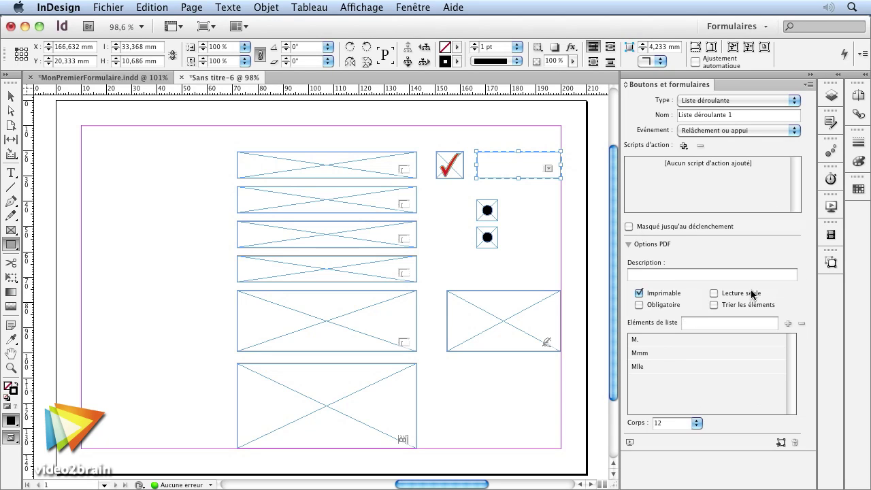
Step: Complete the list items M., Mlle and Mme, toggling sorting and reordering Mme
{"action": "left_click", "coordinate": [655, 353]}
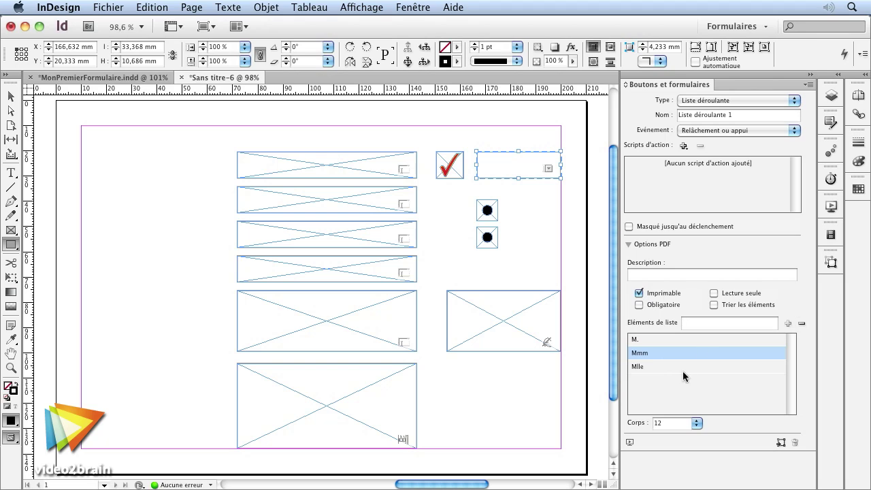
{"action": "left_click", "coordinate": [655, 357]}
{"action": "left_click", "coordinate": [647, 353]}
{"action": "left_click", "coordinate": [650, 353]}
{"action": "left_click", "coordinate": [649, 353]}
{"action": "left_click", "coordinate": [704, 322]}
{"action": "type", "text": "Mm"}
{"action": "key", "text": "BackSpace"}
{"action": "key", "text": "BackSpace"}
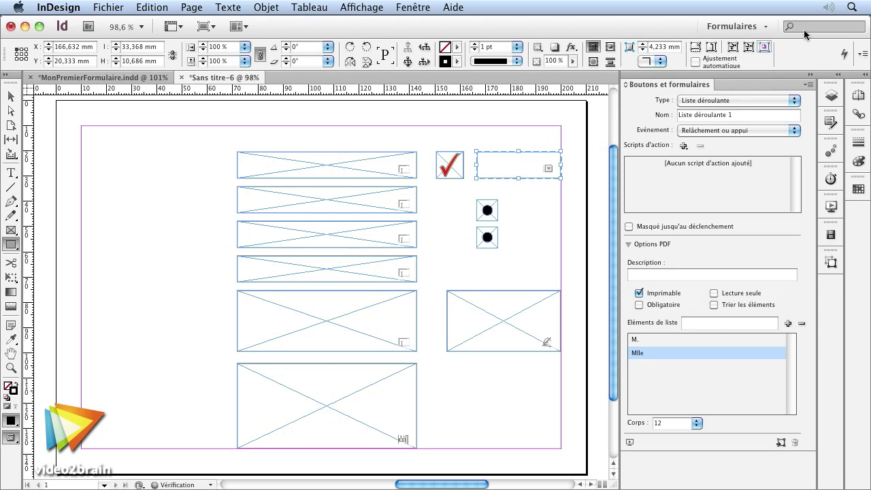
{"action": "left_click", "coordinate": [730, 306]}
{"action": "left_click", "coordinate": [661, 363]}
{"action": "left_click_drag", "start_coordinate": [666, 367], "coordinate": [658, 359]}
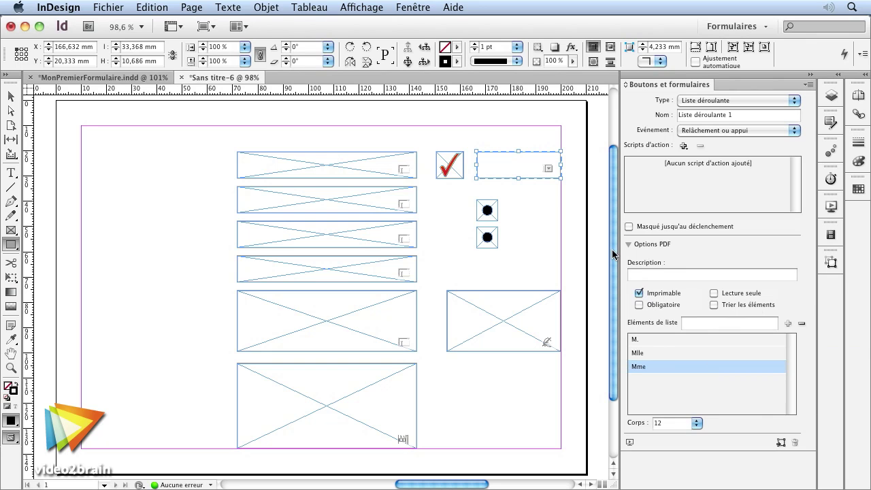
{"action": "left_click", "coordinate": [551, 220]}
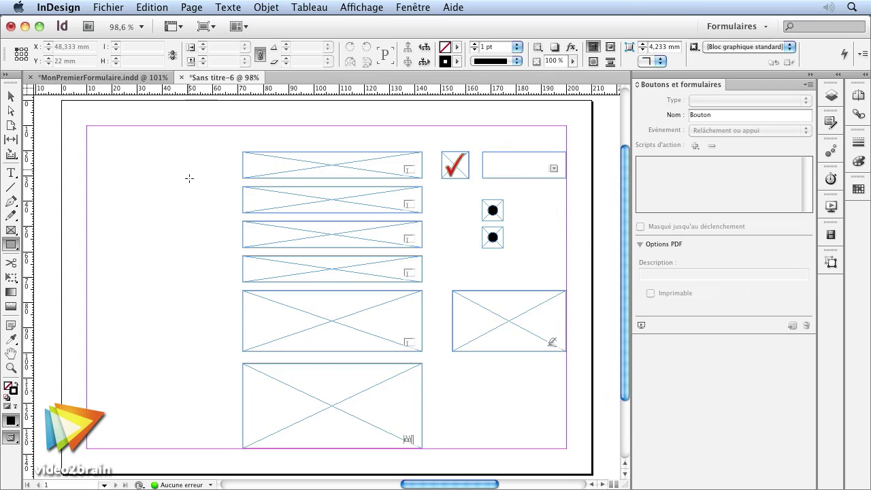
Step: Save the document as Formulaire and start exporting it
{"action": "key", "text": "super+shift+s"}
{"action": "type", "text": "Formulaire"}
{"action": "key", "text": "Return"}
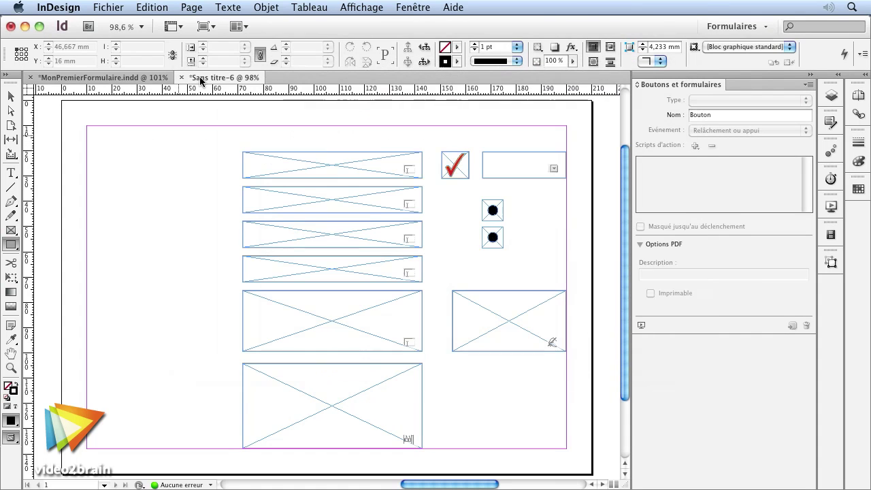
{"action": "key", "text": "super+e"}
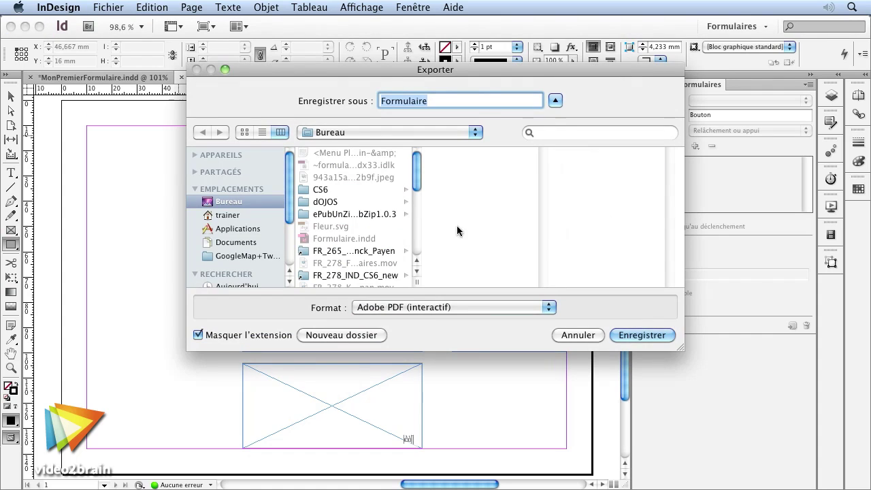
Step: Export Formulaire as Adobe PDF (interactif) with Créer des calques Acrobat enabled
{"action": "left_click", "coordinate": [452, 307]}
{"action": "left_click", "coordinate": [643, 330]}
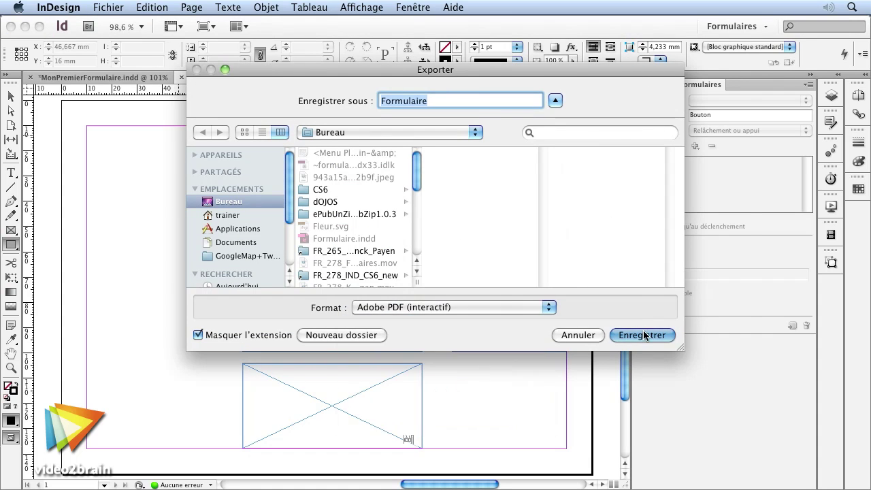
{"action": "left_click", "coordinate": [643, 334]}
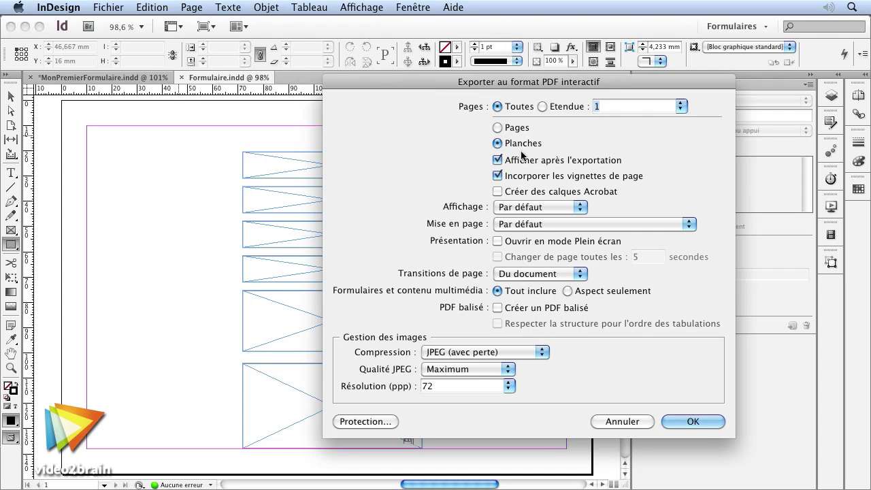
{"action": "left_click", "coordinate": [542, 193]}
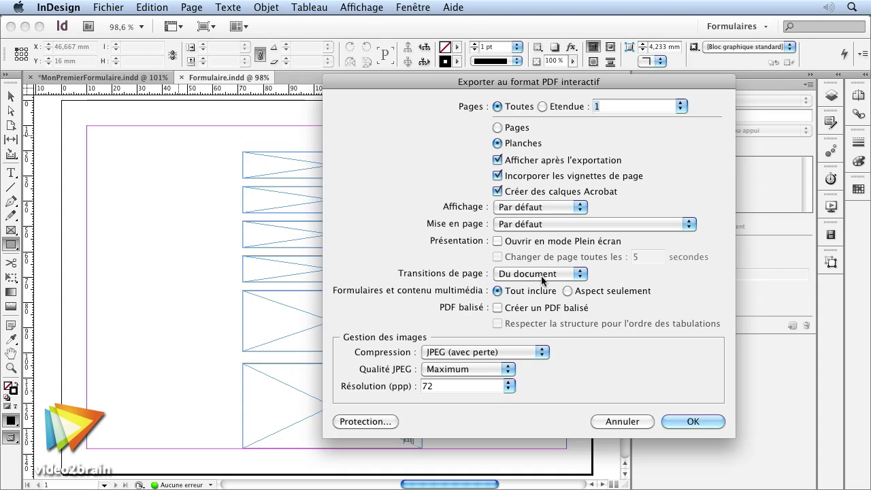
Step: Finish the PDF export and type test text into the form's first two text fields
{"action": "left_click", "coordinate": [692, 422]}
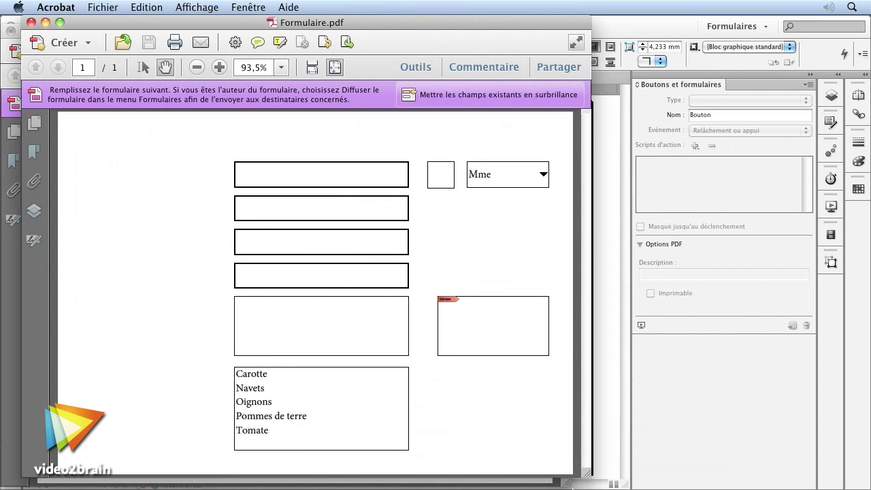
{"action": "left_click", "coordinate": [333, 189]}
{"action": "type", "text": "gfgd df g"}
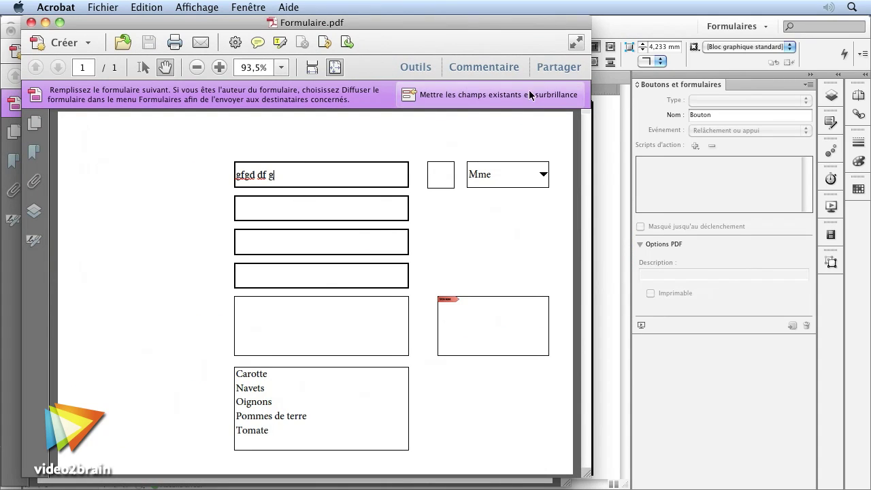
{"action": "left_click", "coordinate": [533, 96]}
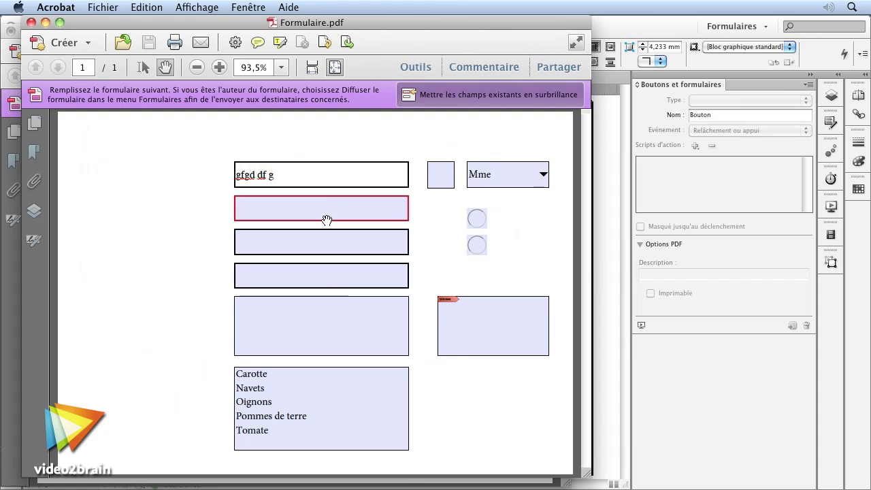
{"action": "key", "text": "Tab"}
{"action": "type", "text": "fdgsdf gd"}
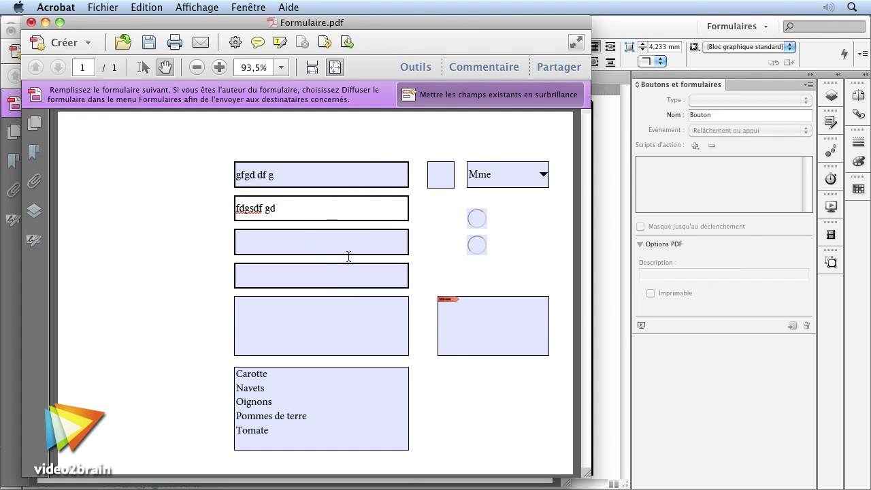
Step: Select Carotte, Oignons and Tomate in the list and keep Mme in the civility drop-down
{"action": "left_click", "coordinate": [287, 373]}
{"action": "left_click", "coordinate": [287, 402], "text": "super"}
{"action": "left_click", "coordinate": [321, 431], "text": "super"}
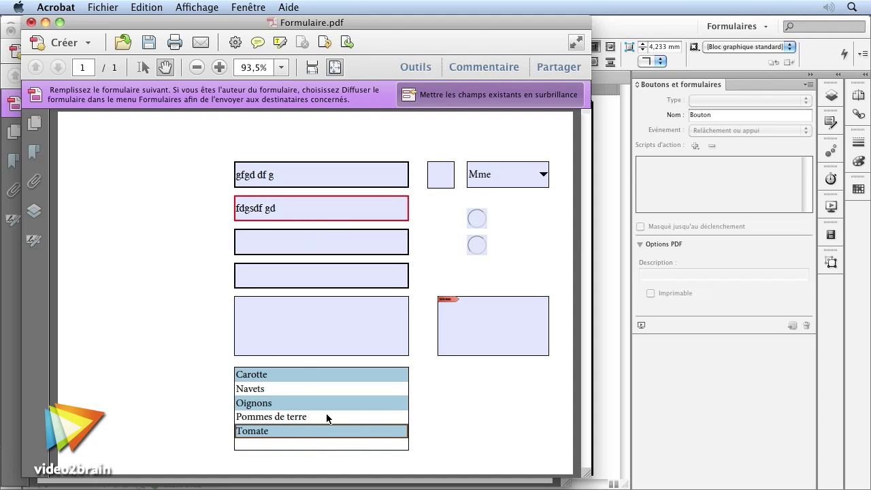
{"action": "left_click", "coordinate": [543, 175]}
{"action": "left_click", "coordinate": [496, 258]}
Step: Try the radio options, turn off field highlighting, tick the checkbox, then return to InDesign
{"action": "left_click", "coordinate": [478, 224]}
{"action": "left_click", "coordinate": [477, 245]}
{"action": "left_click", "coordinate": [477, 219]}
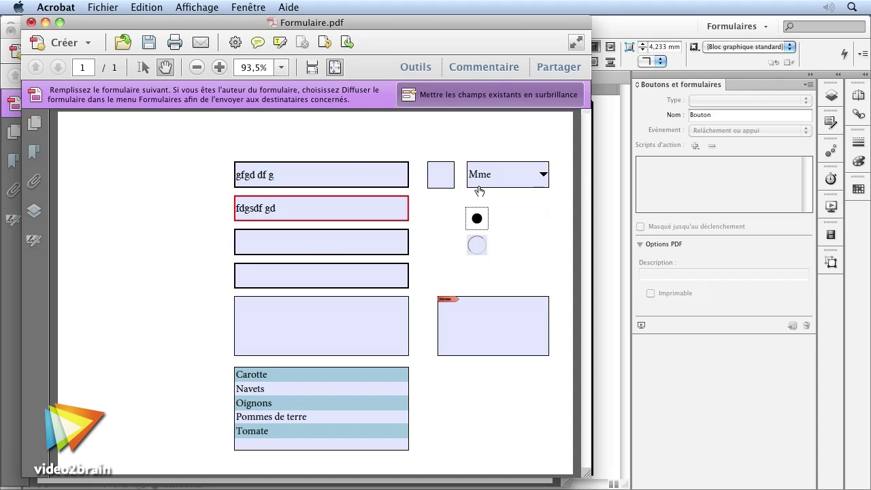
{"action": "left_click", "coordinate": [490, 94]}
{"action": "left_click", "coordinate": [477, 244]}
{"action": "left_click", "coordinate": [477, 228]}
{"action": "left_click", "coordinate": [479, 246]}
{"action": "left_click", "coordinate": [438, 184]}
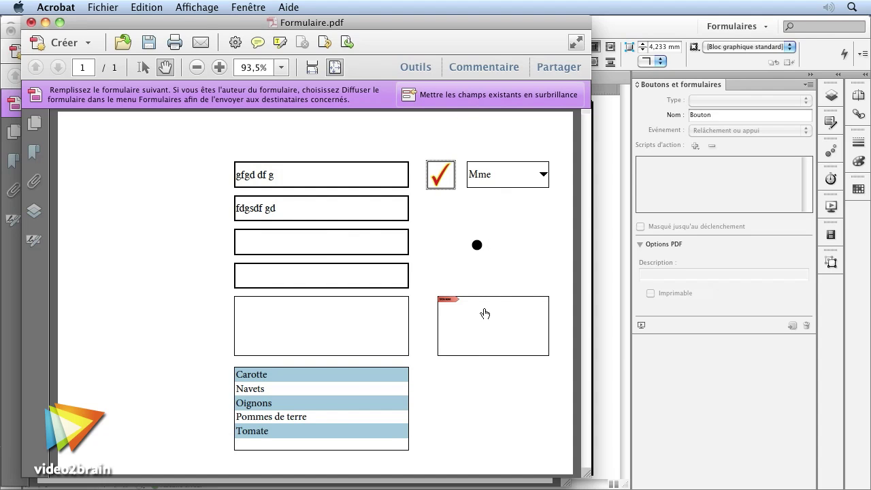
{"action": "left_click", "coordinate": [661, 437]}
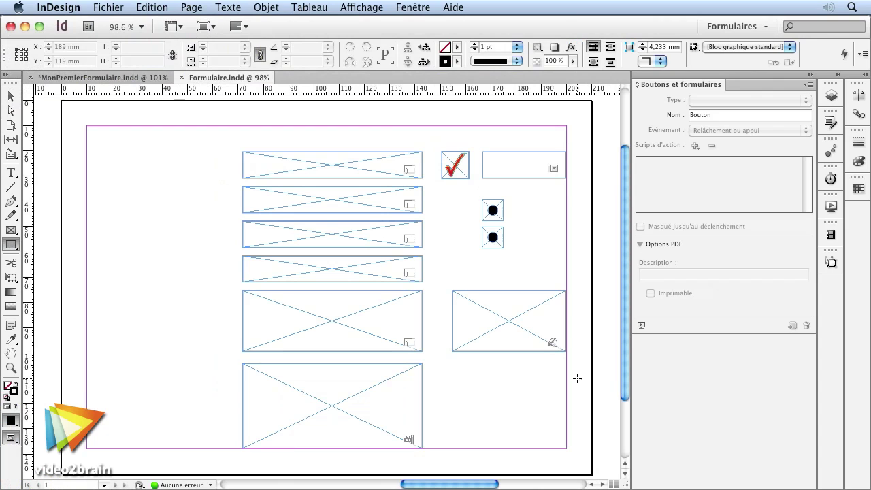
Step: Add a square button below the signature field with a Soumettre le formulaire mailto action
{"action": "left_click_drag", "start_coordinate": [496, 376], "coordinate": [533, 413]}
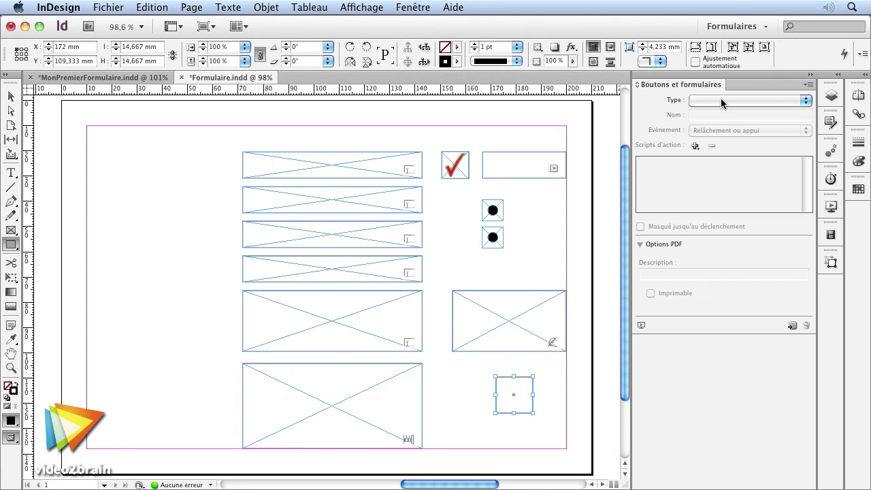
{"action": "left_click", "coordinate": [717, 101]}
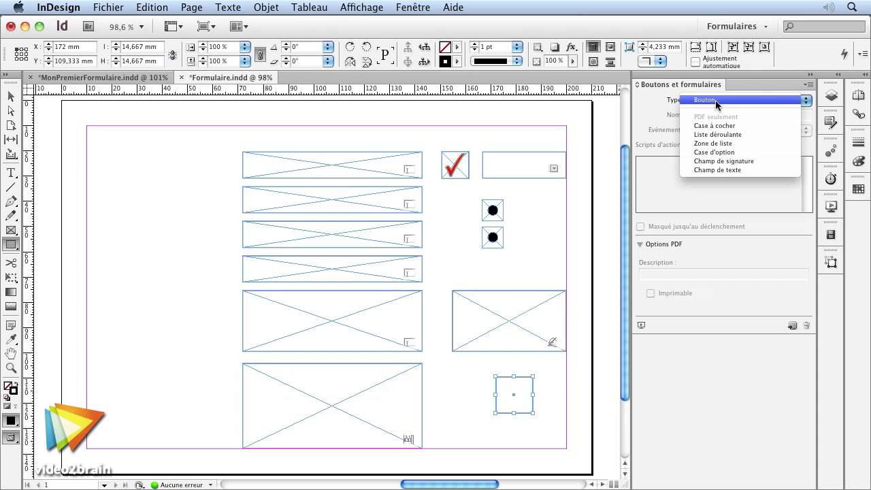
{"action": "left_click", "coordinate": [717, 100]}
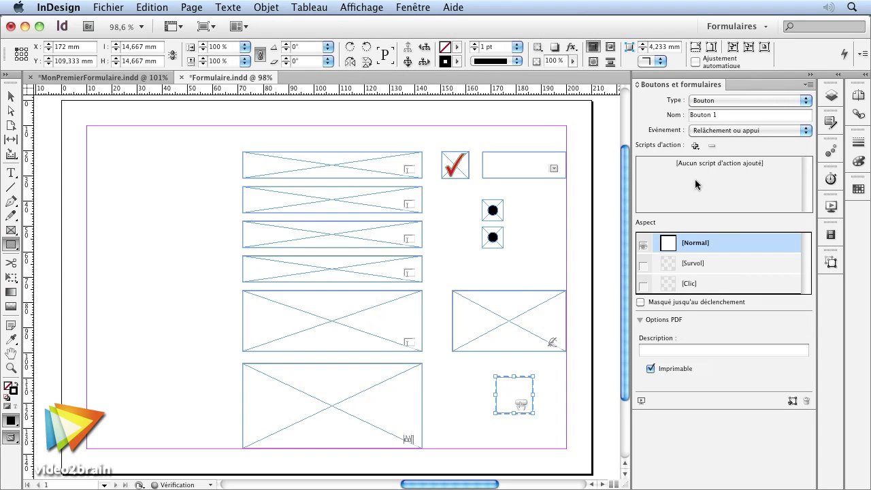
{"action": "left_click", "coordinate": [694, 147]}
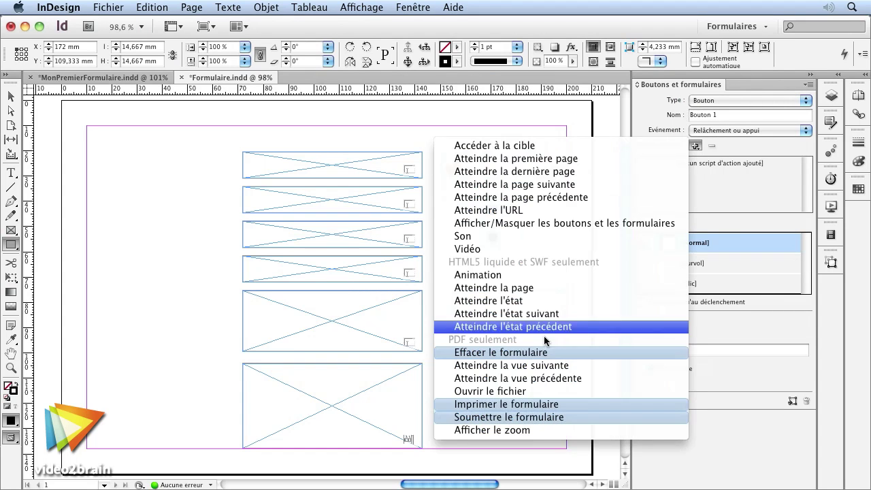
{"action": "left_click", "coordinate": [558, 417]}
{"action": "left_click", "coordinate": [705, 217]}
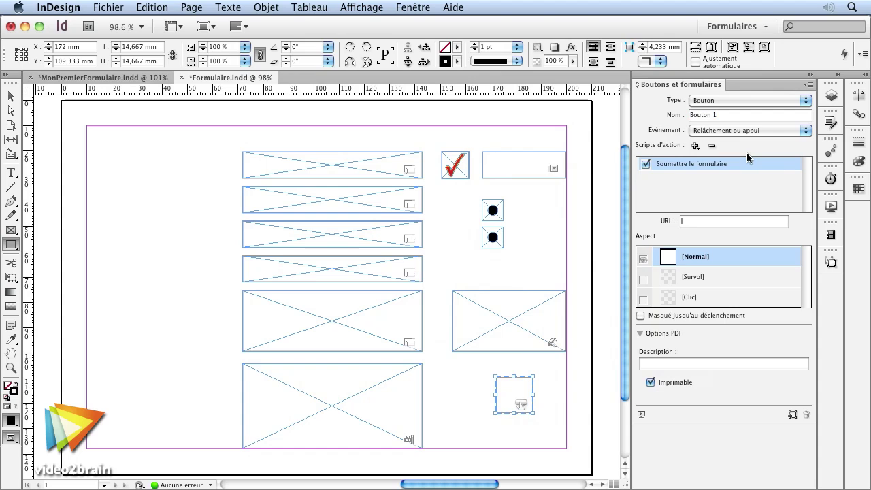
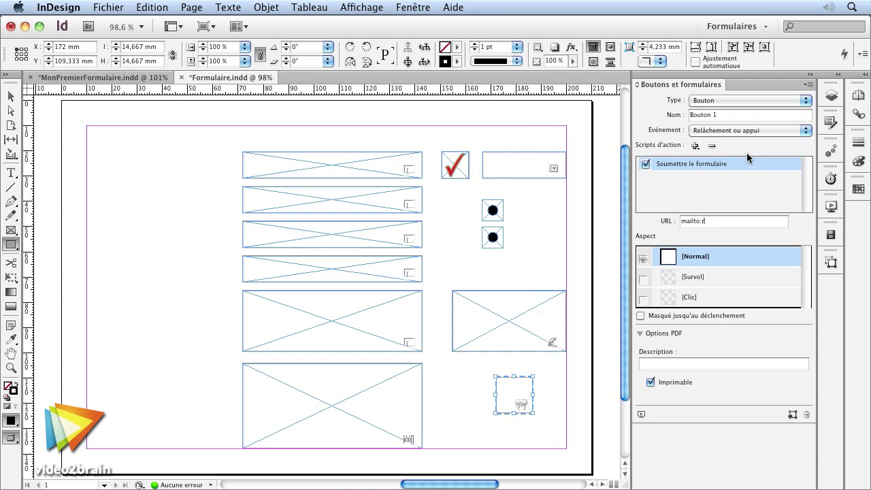
{"action": "left_click", "coordinate": [575, 416]}
Step: Save and re-export Formulaire.pdf as interactive PDF, replacing the existing file
{"action": "key", "text": "super+s"}
{"action": "key", "text": "super+e"}
{"action": "key", "text": "Return"}
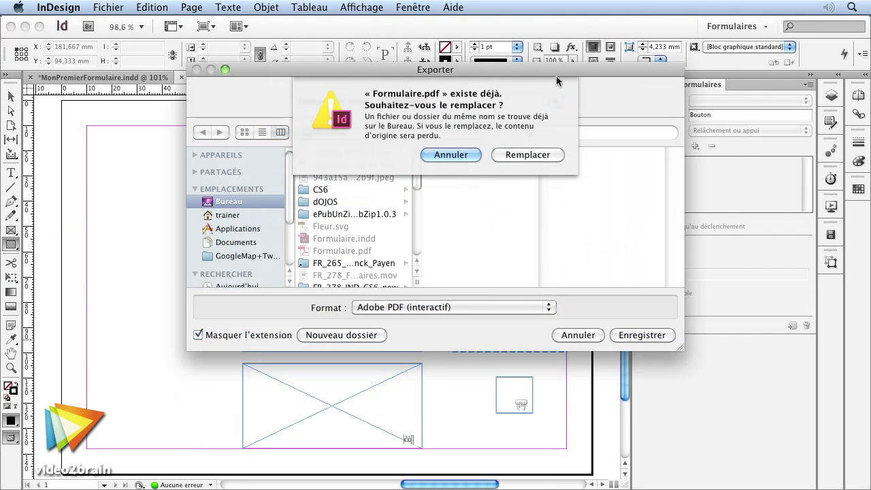
{"action": "key", "text": "Return"}
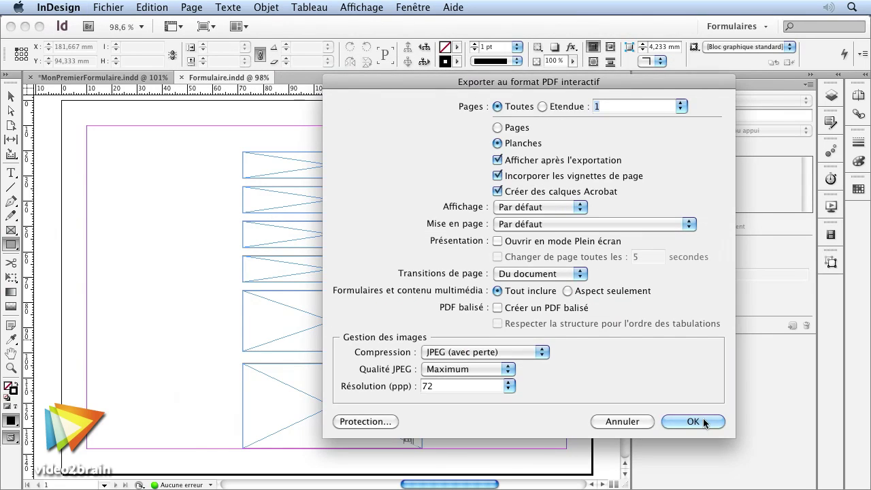
{"action": "left_click", "coordinate": [682, 419]}
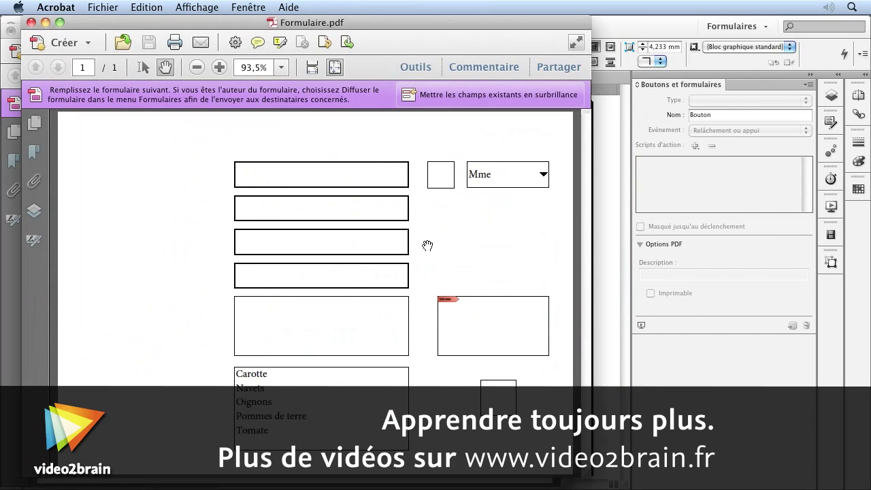
Step: Submit the form via the desktop mail client, check the draft's recipient, then hide other applications
{"action": "left_click", "coordinate": [498, 408]}
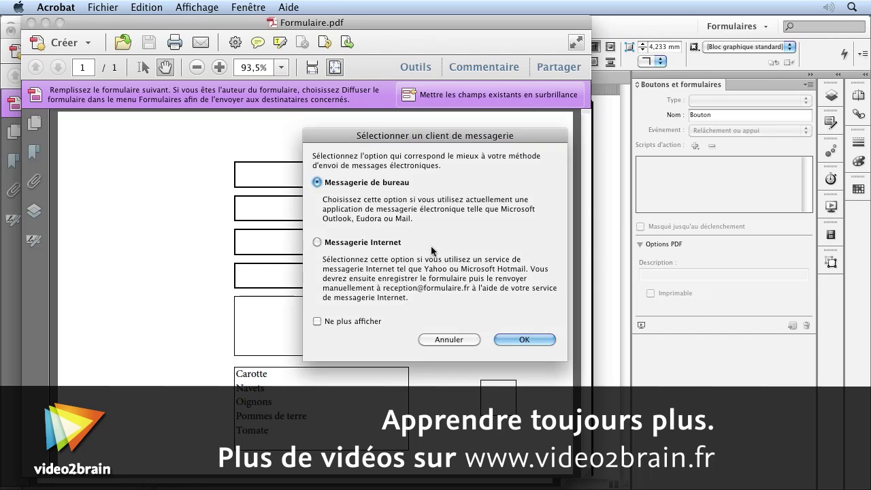
{"action": "key", "text": "Return"}
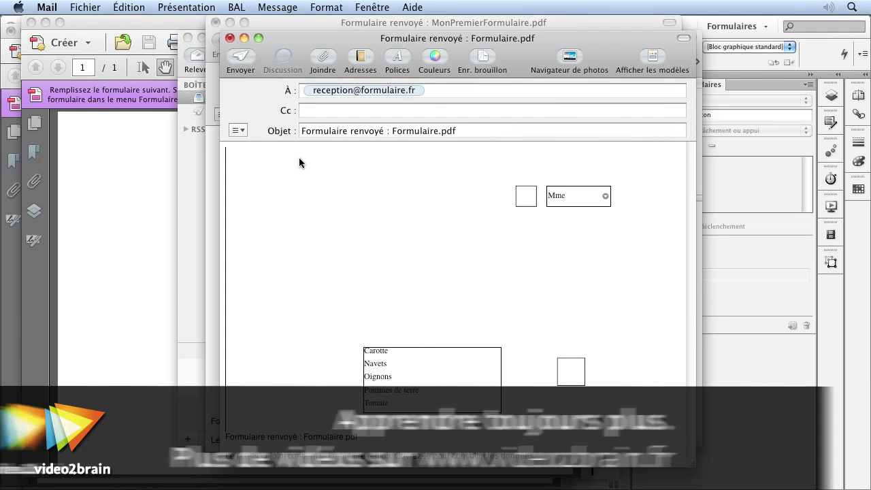
{"action": "left_click", "coordinate": [424, 89]}
{"action": "left_click", "coordinate": [364, 89]}
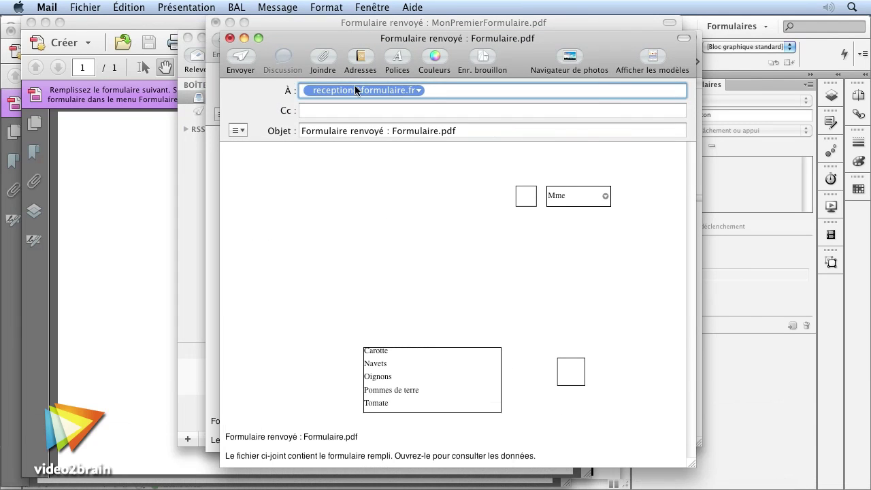
{"action": "left_click", "coordinate": [110, 336]}
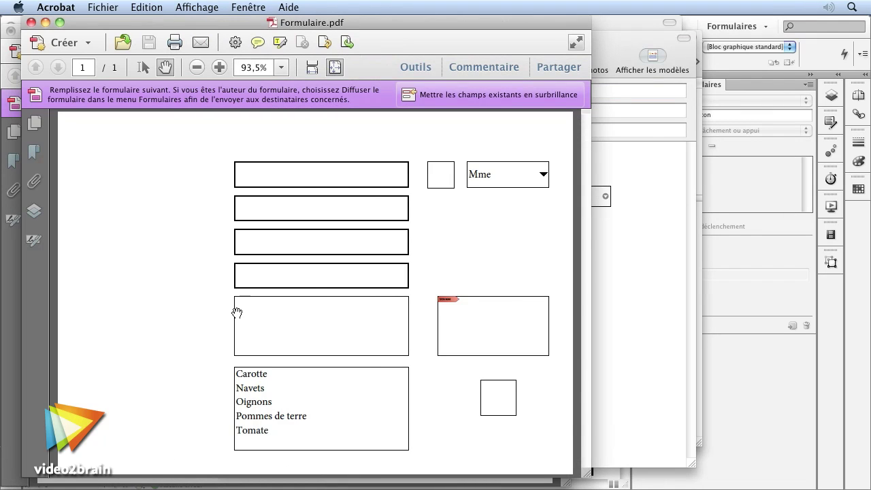
{"action": "key", "text": "super+alt+h"}
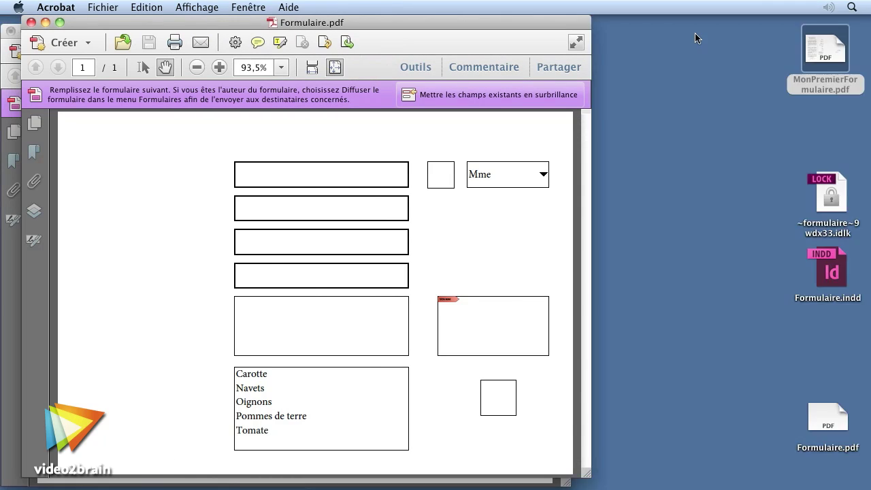
Step: Bring Aperçu with MonPremierFormulaire.pdf to the front and move its window beside Acrobat
{"action": "key", "text": "super+Tab"}
{"action": "key", "text": "super+Tab"}
{"action": "key", "text": "super+Tab"}
{"action": "key", "text": "super+Tab"}
{"action": "key", "text": "super+Tab"}
{"action": "key", "text": "super+shift+Tab"}
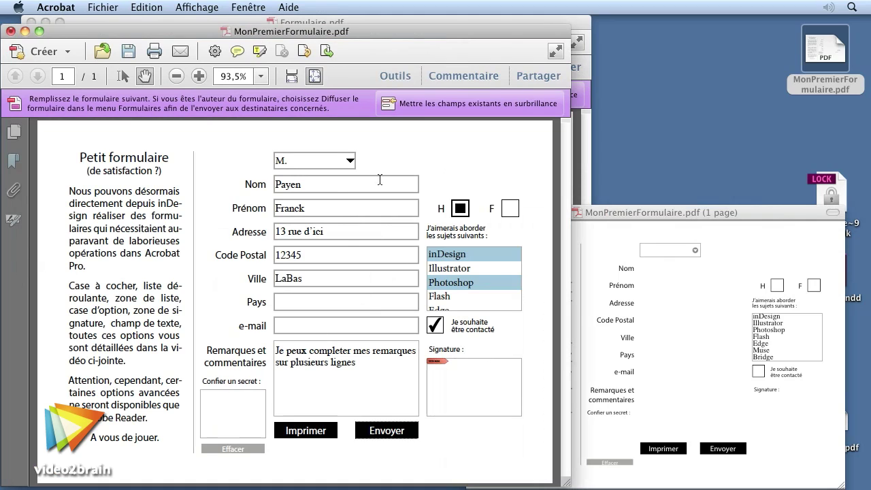
{"action": "left_click_drag", "start_coordinate": [779, 217], "coordinate": [674, 198]}
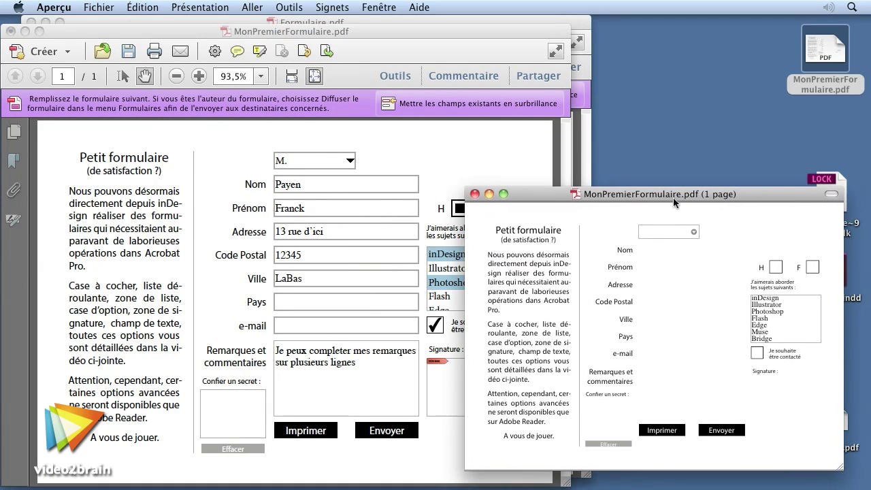
Step: In Aperçu, try the civility drop-down, Nom and Adresse fields, and select inDesign in the subjects list
{"action": "left_click", "coordinate": [695, 232]}
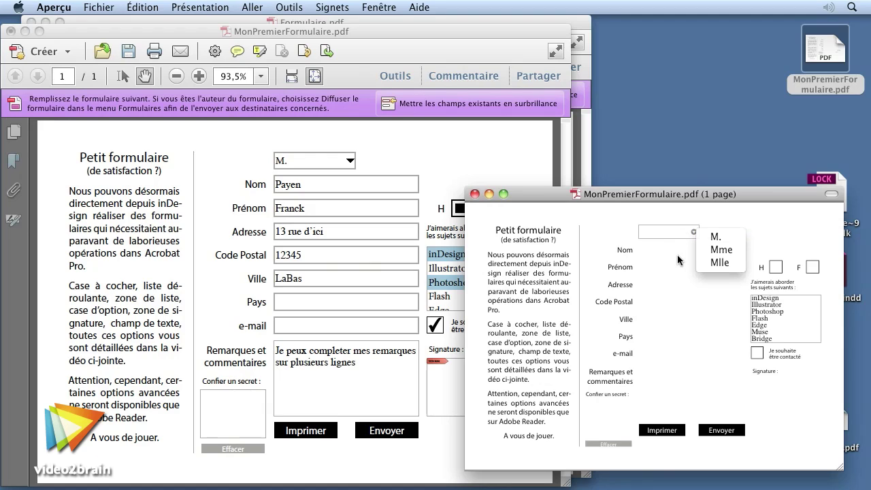
{"action": "left_click", "coordinate": [695, 232]}
{"action": "left_click", "coordinate": [655, 250]}
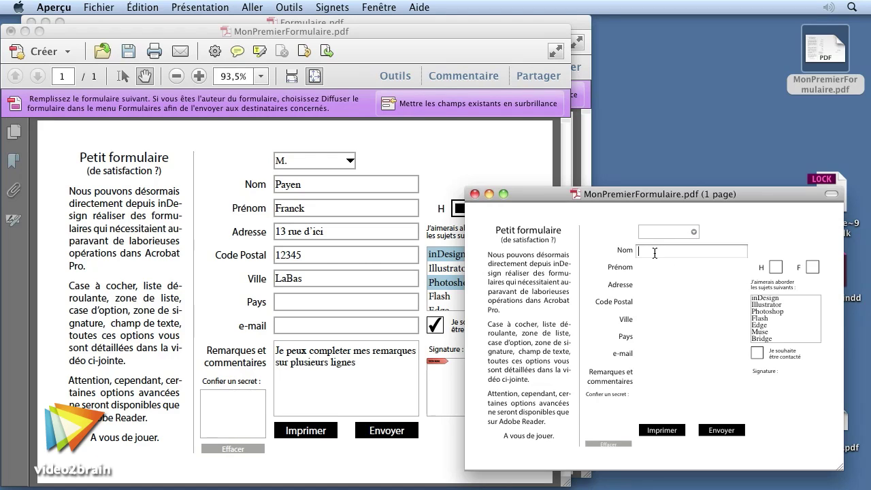
{"action": "left_click", "coordinate": [672, 288]}
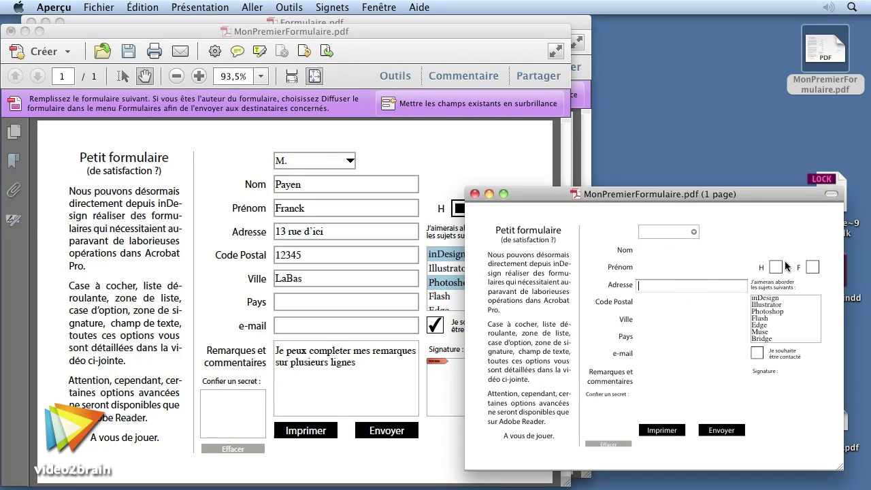
{"action": "left_click", "coordinate": [779, 307]}
{"action": "left_click", "coordinate": [782, 328]}
{"action": "left_click", "coordinate": [784, 314]}
{"action": "left_click", "coordinate": [779, 304]}
{"action": "left_click", "coordinate": [786, 327]}
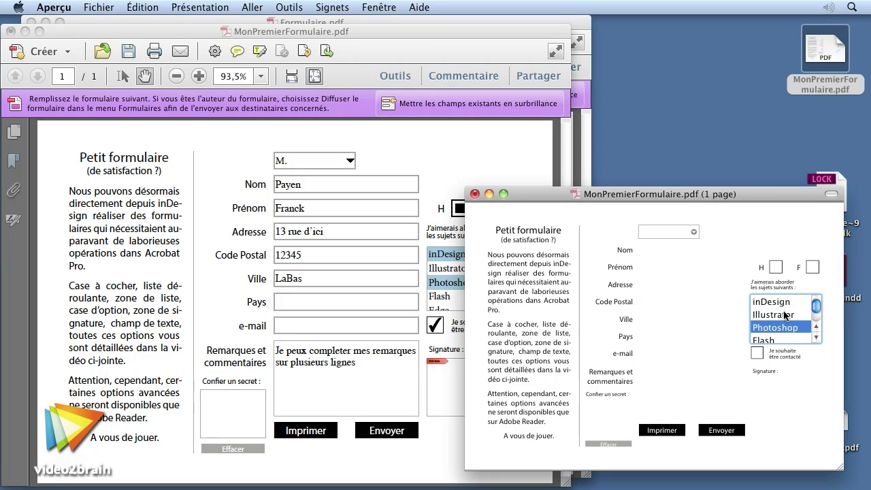
{"action": "left_click", "coordinate": [781, 302]}
{"action": "left_click", "coordinate": [771, 385]}
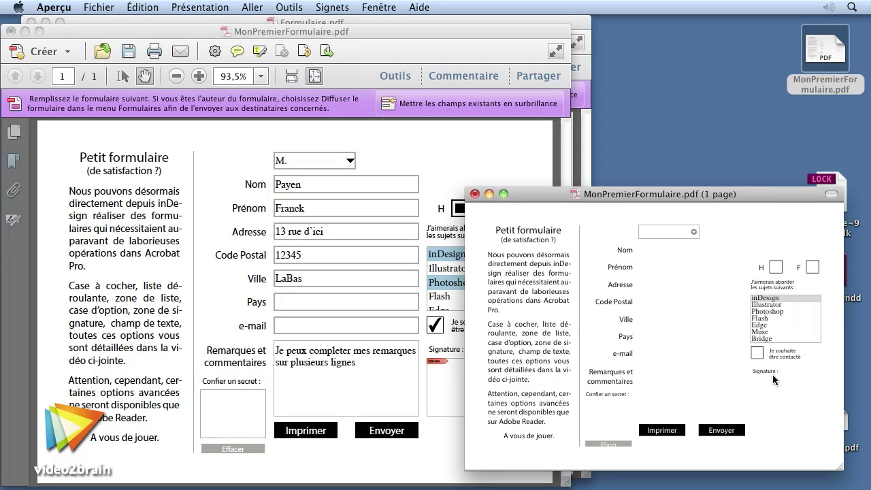
{"action": "left_click", "coordinate": [603, 420]}
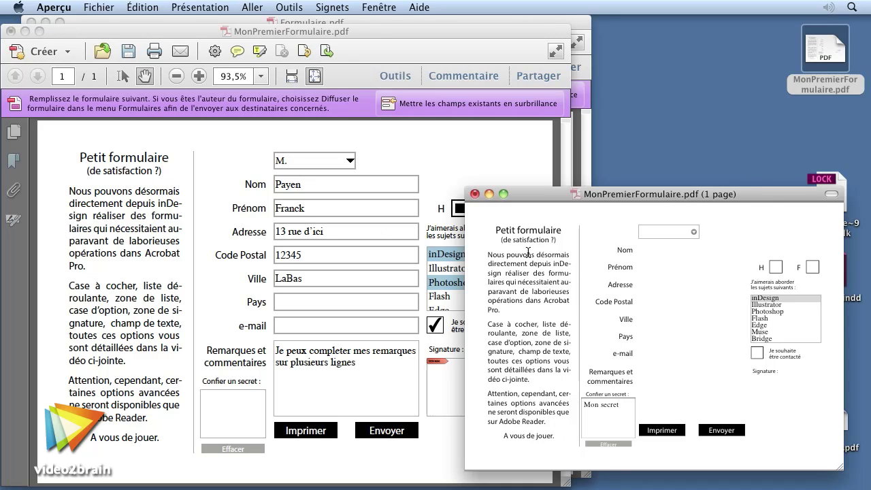
{"action": "left_click_drag", "start_coordinate": [692, 194], "coordinate": [692, 169]}
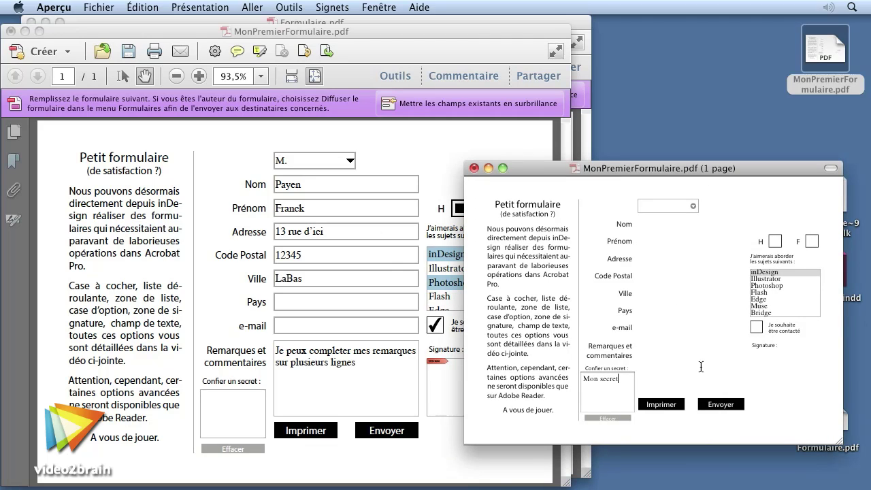
{"action": "left_click_drag", "start_coordinate": [753, 161], "coordinate": [731, 193]}
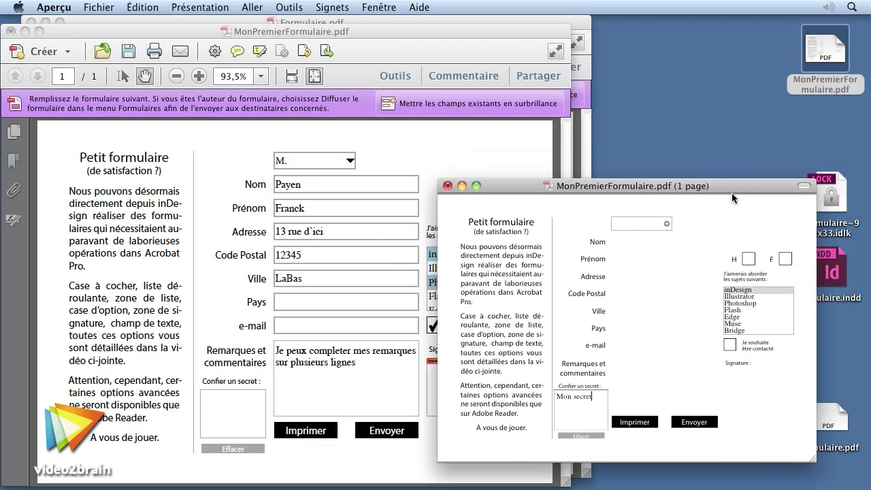